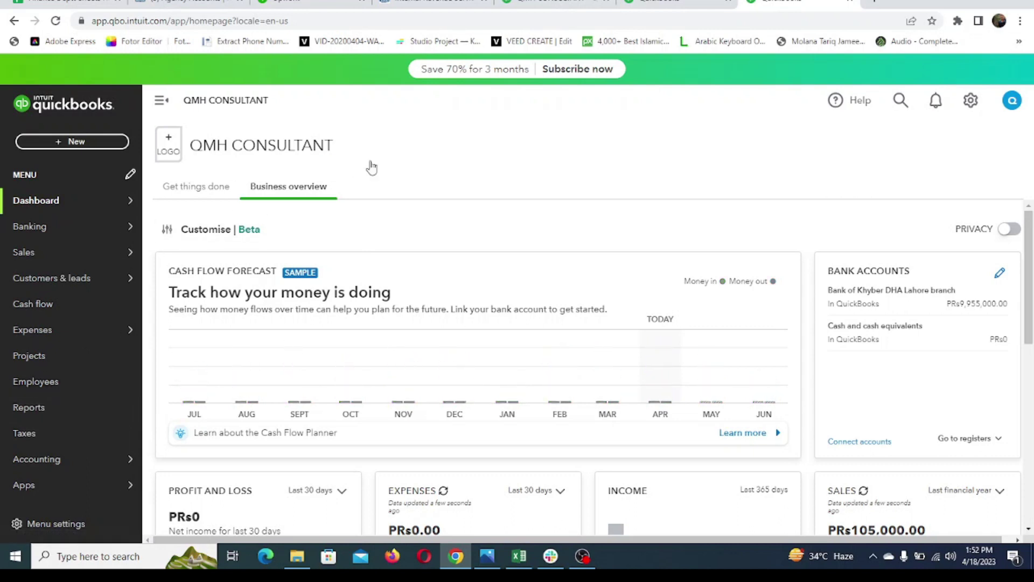
# Step: Open the chart of accounts and look through the whole list of accounts, types and detail types
pyautogui.moveTo(93, 458)
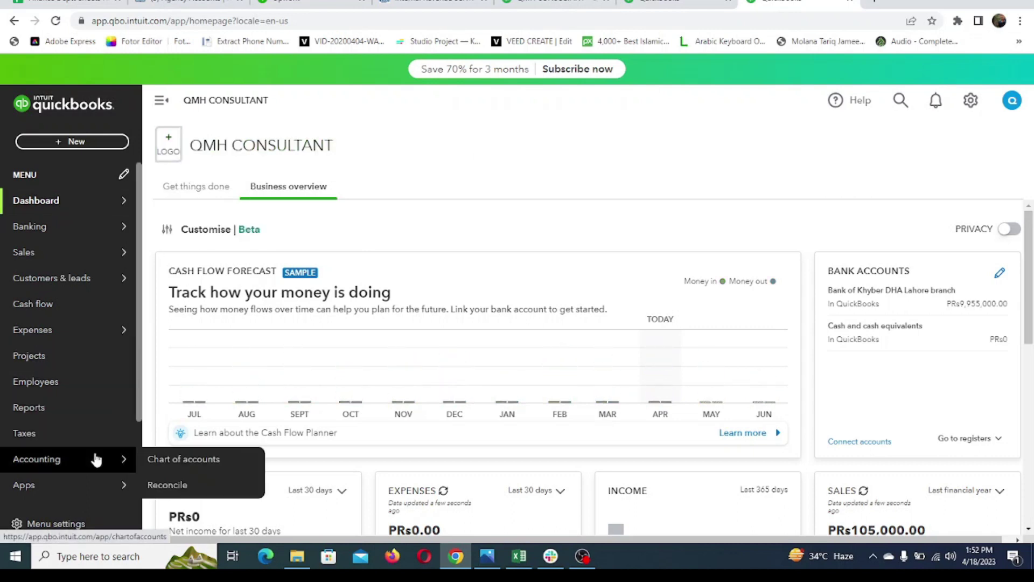
pyautogui.click(167, 461)
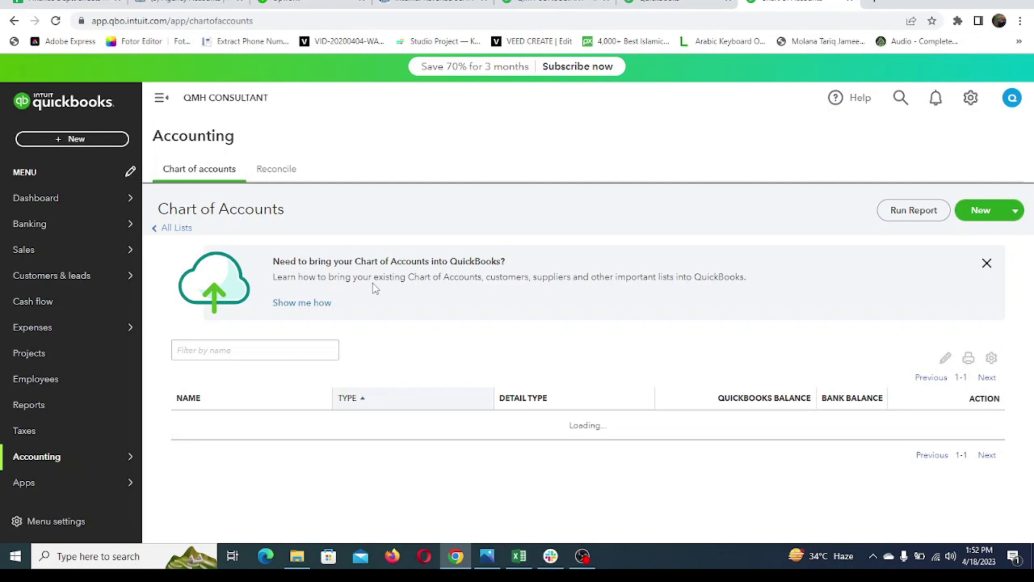
pyautogui.scroll(-5, 376, 289)
pyautogui.scroll(3, 375, 289)
pyautogui.scroll(-10, 374, 283)
pyautogui.scroll(-15, 374, 283)
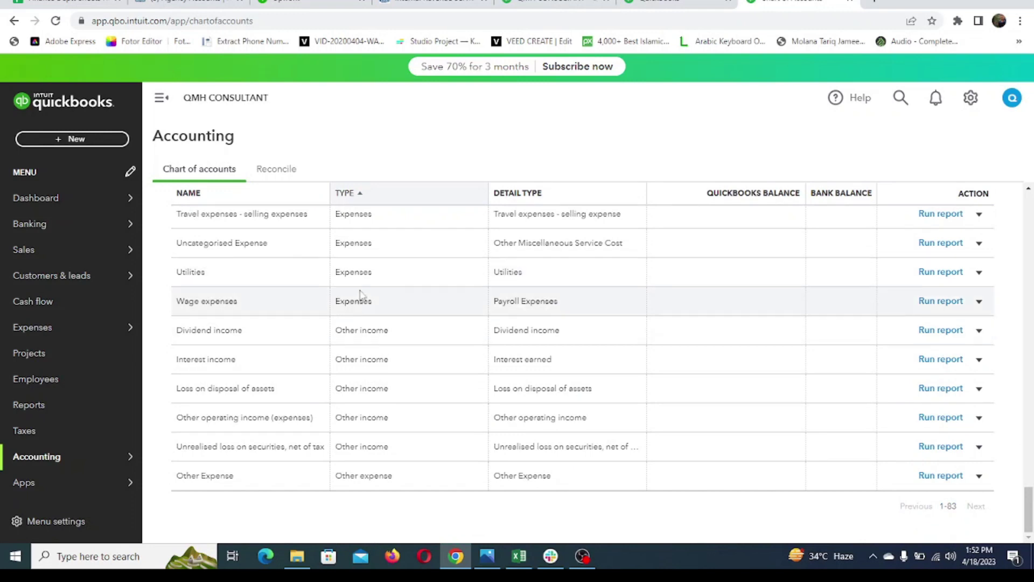
pyautogui.scroll(20, 372, 290)
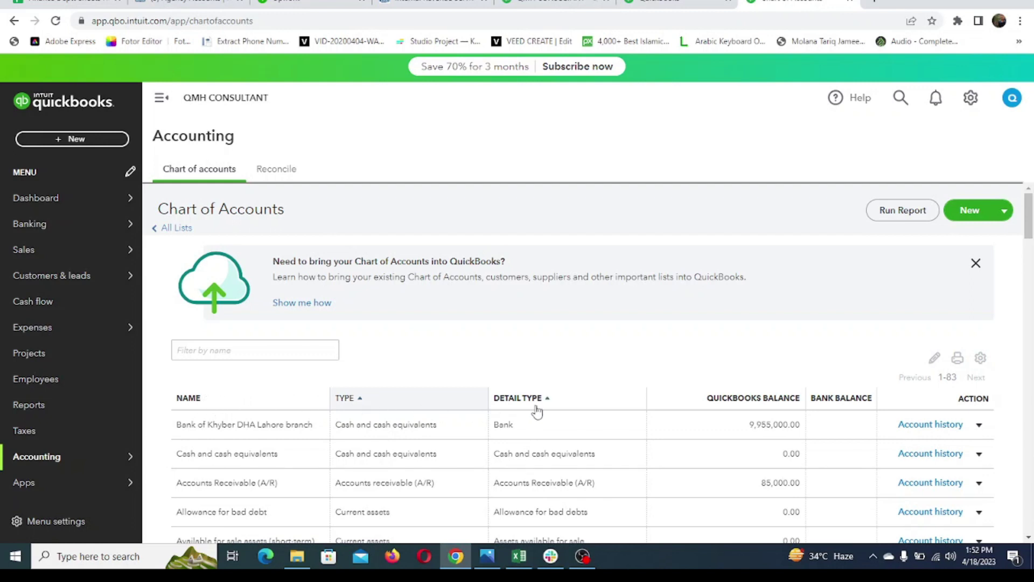
# Step: View the account history of the Bank of Khyber DHA Lahore branch account and return to the chart of accounts
pyautogui.scroll(-2, 538, 404)
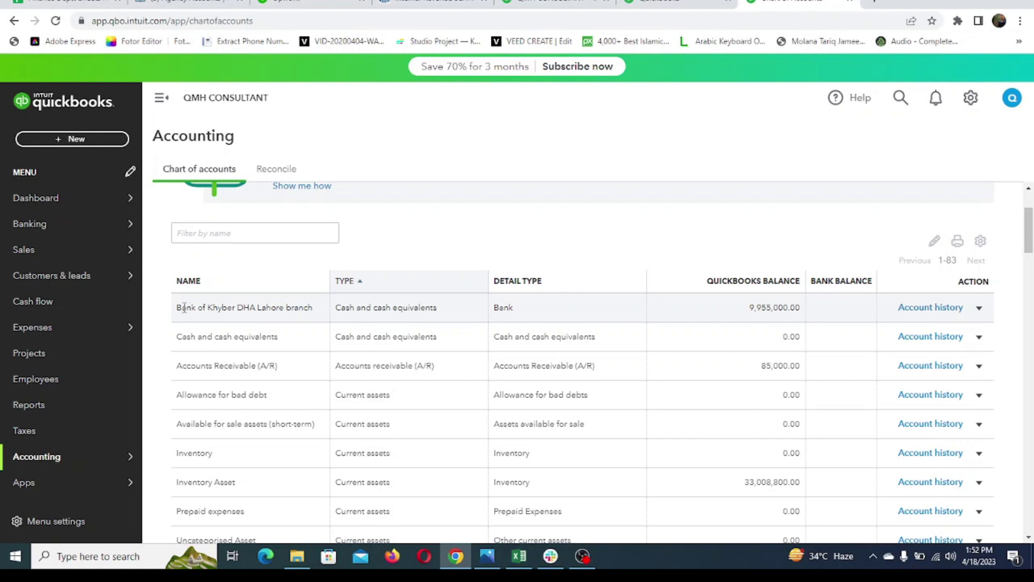
pyautogui.moveTo(182, 308); pyautogui.dragTo(446, 309)
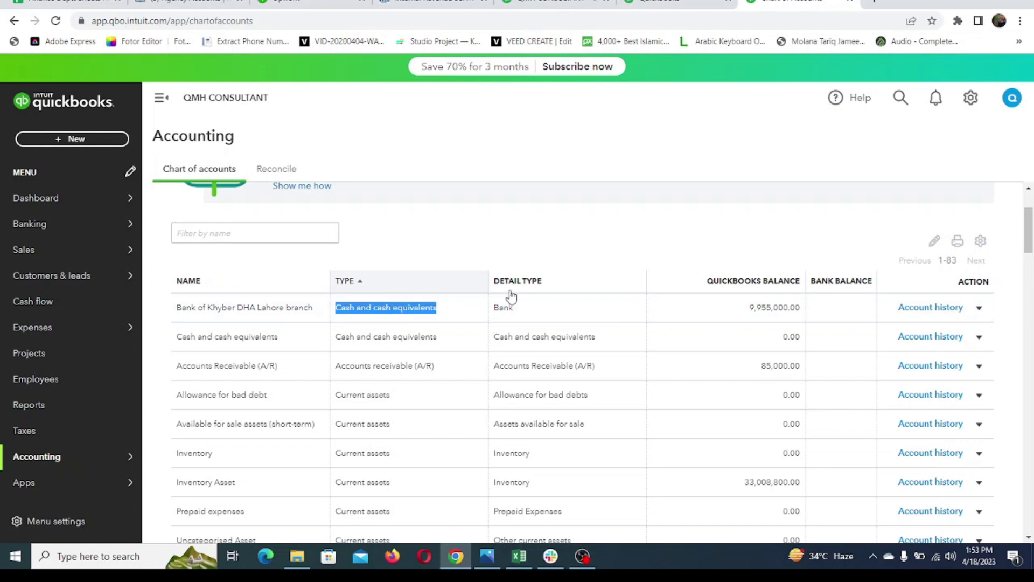
pyautogui.doubleClick(770, 308)
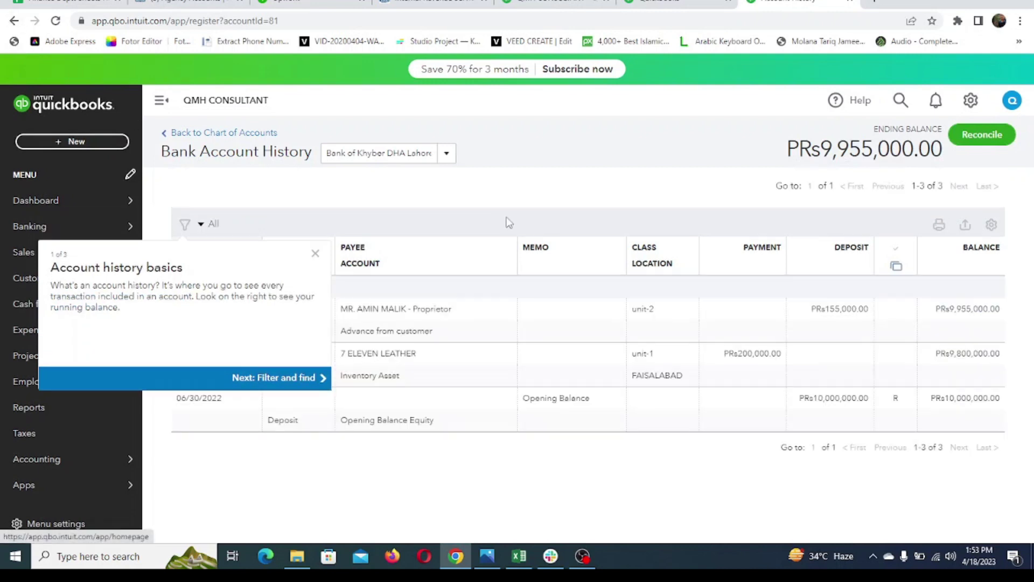
pyautogui.click(315, 254)
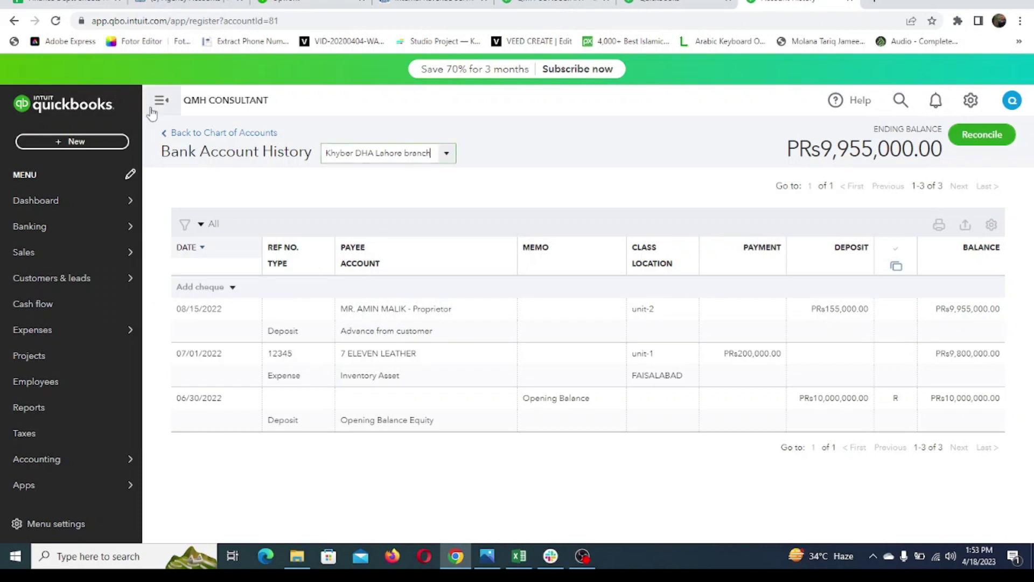
pyautogui.click(167, 133)
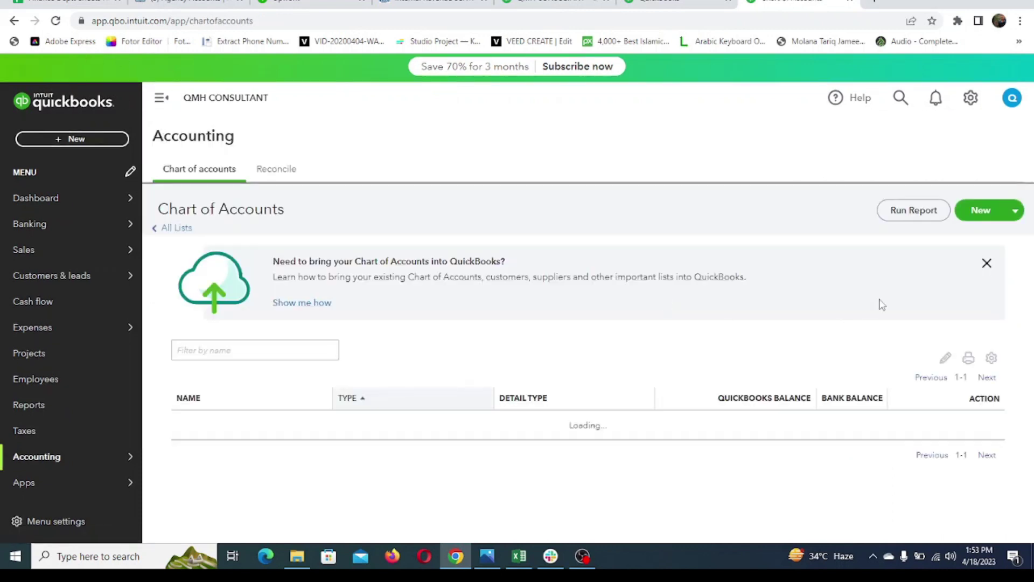
# Step: Check which actions are available for the Bank of Khyber DHA Lahore branch account
pyautogui.scroll(-5, 872, 393)
pyautogui.scroll(4, 872, 393)
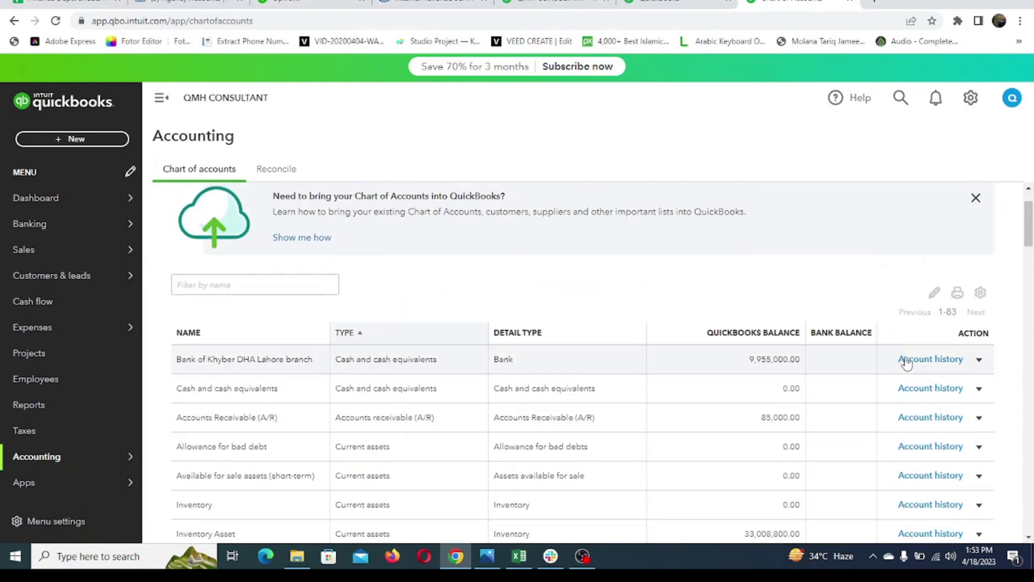
pyautogui.click(979, 360)
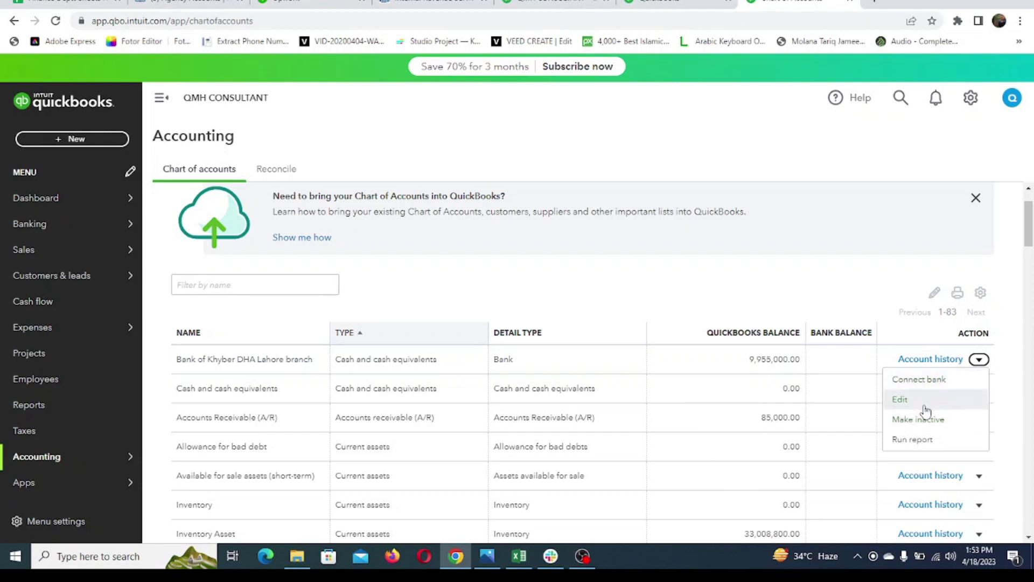
pyautogui.click(806, 286)
pyautogui.scroll(-3, 806, 285)
pyautogui.scroll(4, 803, 280)
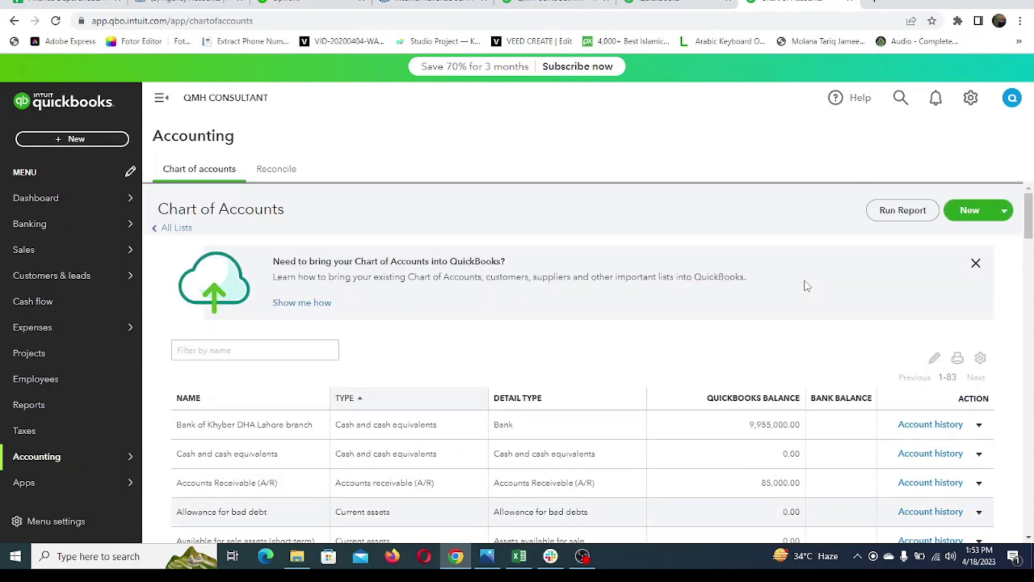
pyautogui.click(970, 210)
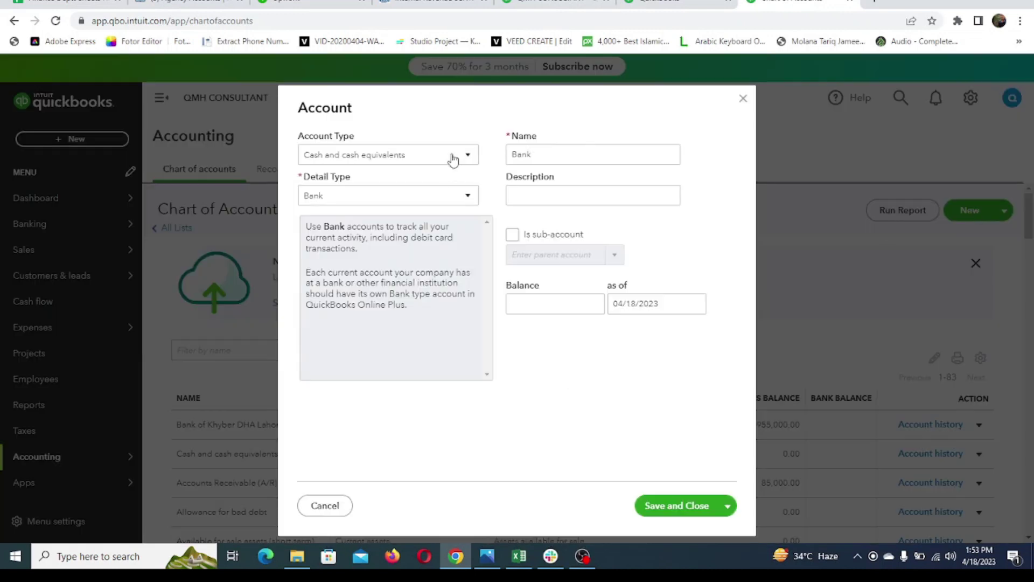
pyautogui.hotkey('ctrl', '+')
pyautogui.hotkey('ctrl', '+')
pyautogui.hotkey('ctrl', '+')
pyautogui.hotkey('ctrl', '+')
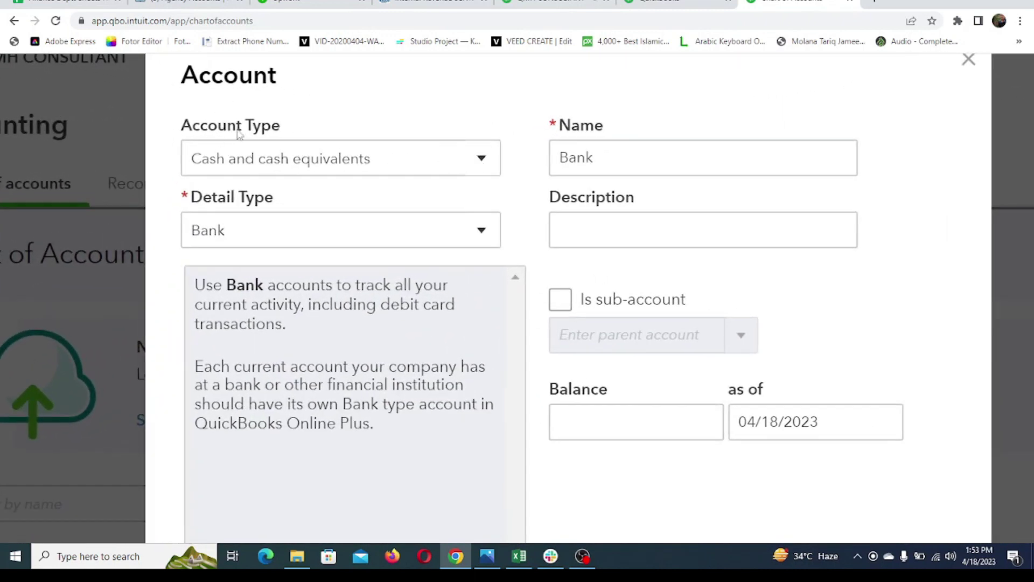
pyautogui.scroll(-5, 307, 143)
pyautogui.scroll(2, 308, 144)
pyautogui.scroll(4, 308, 144)
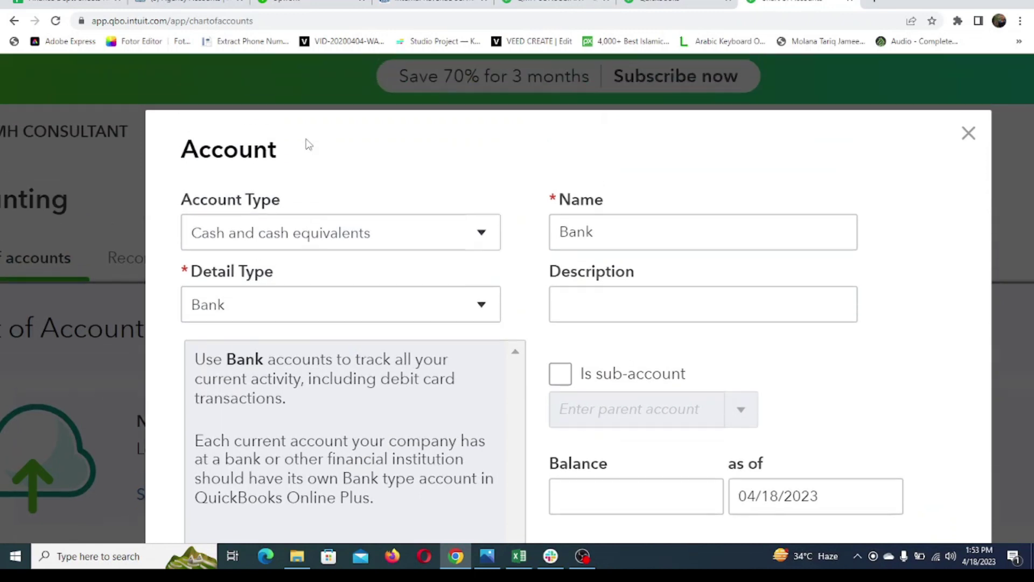
pyautogui.scroll(-1, 308, 144)
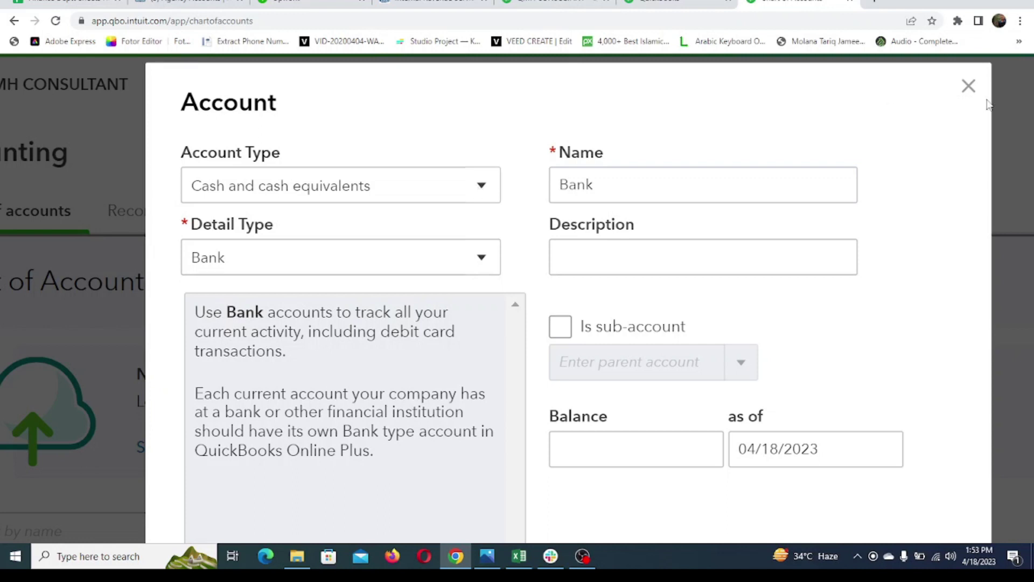
pyautogui.click(968, 86)
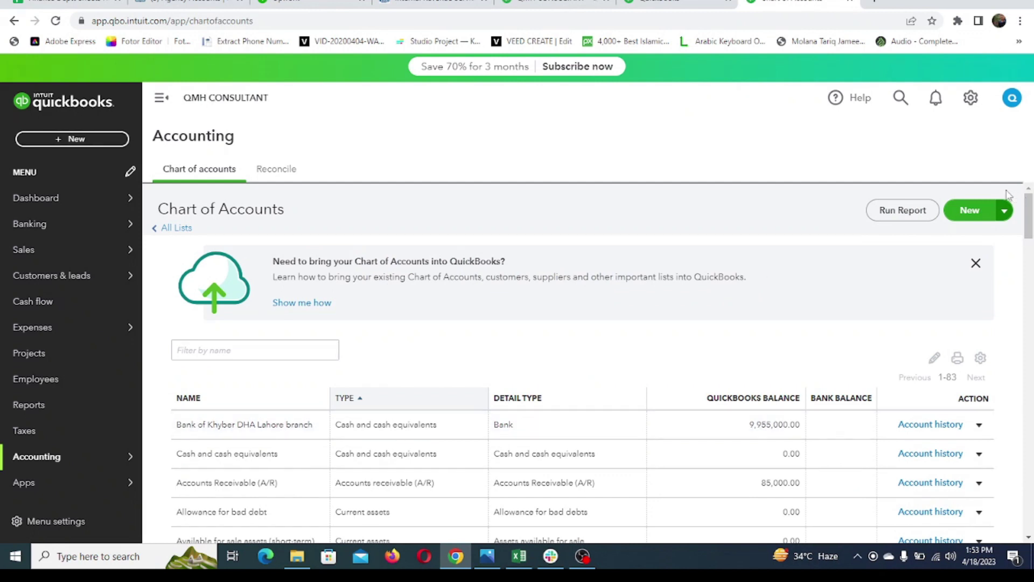
# Step: Open a blank form for a new account in the chart of accounts
pyautogui.click(972, 218)
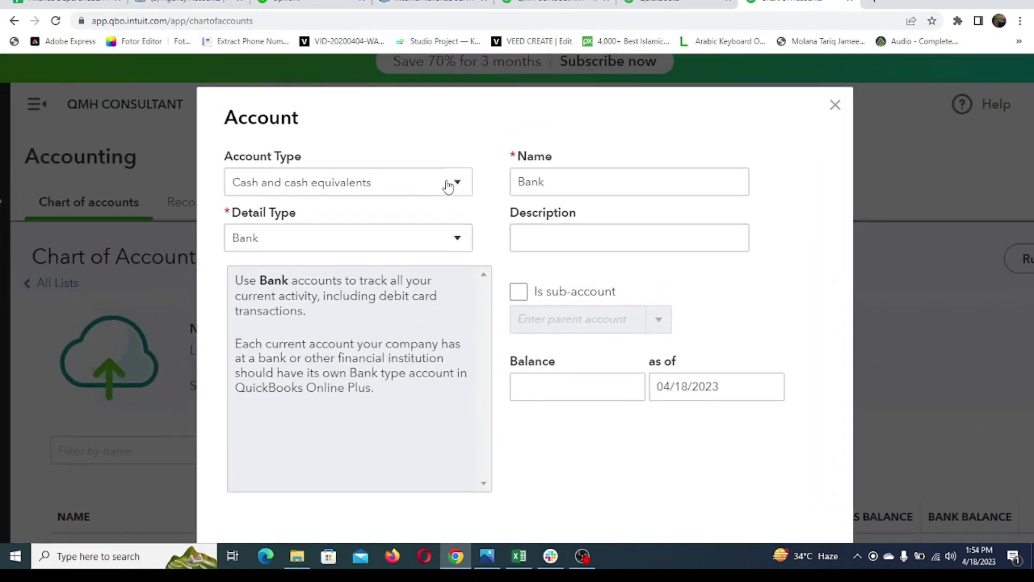
# Step: Switch to the browser tab with the Custom Summary Report and open the Balance Sheet from the reports list
pyautogui.click(550, 3)
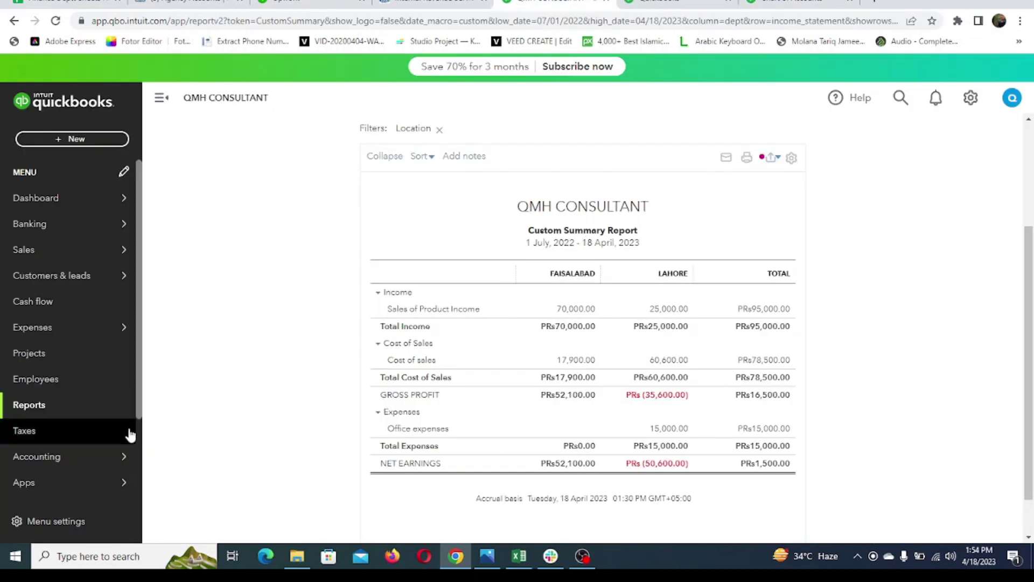
pyautogui.click(70, 411)
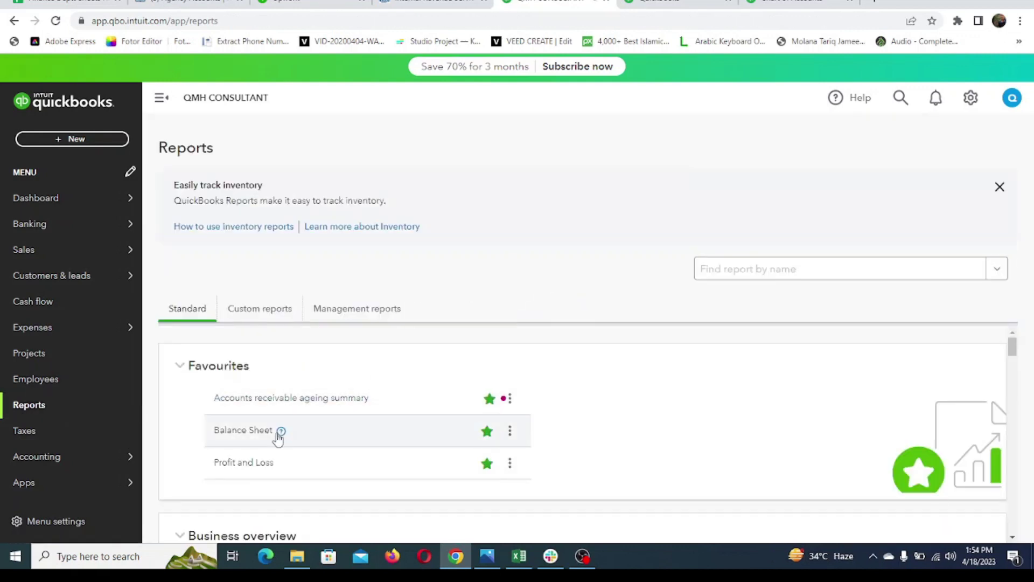
pyautogui.scroll(-3, 302, 428)
pyautogui.scroll(1, 384, 399)
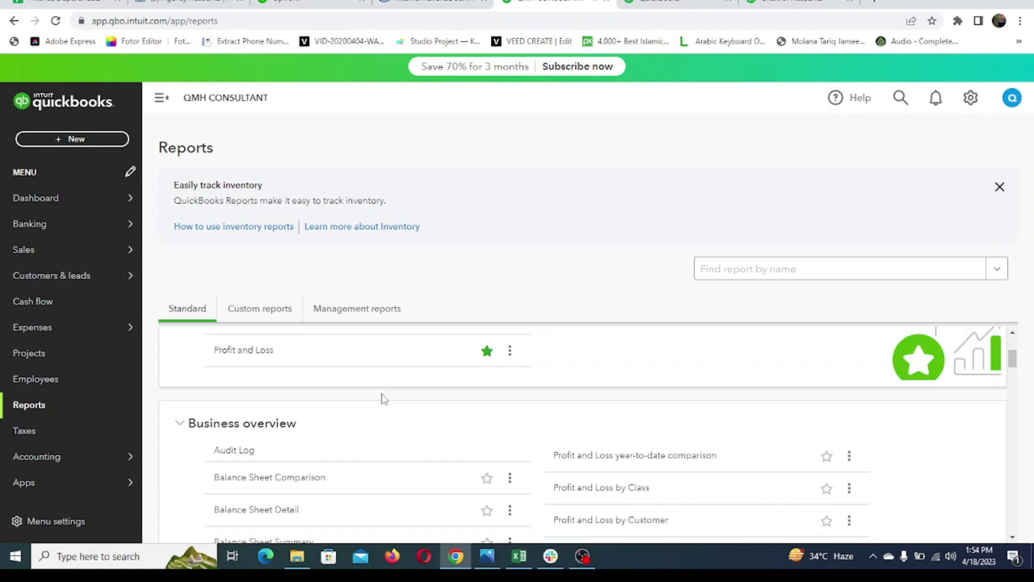
pyautogui.scroll(2, 384, 399)
pyautogui.click(247, 413)
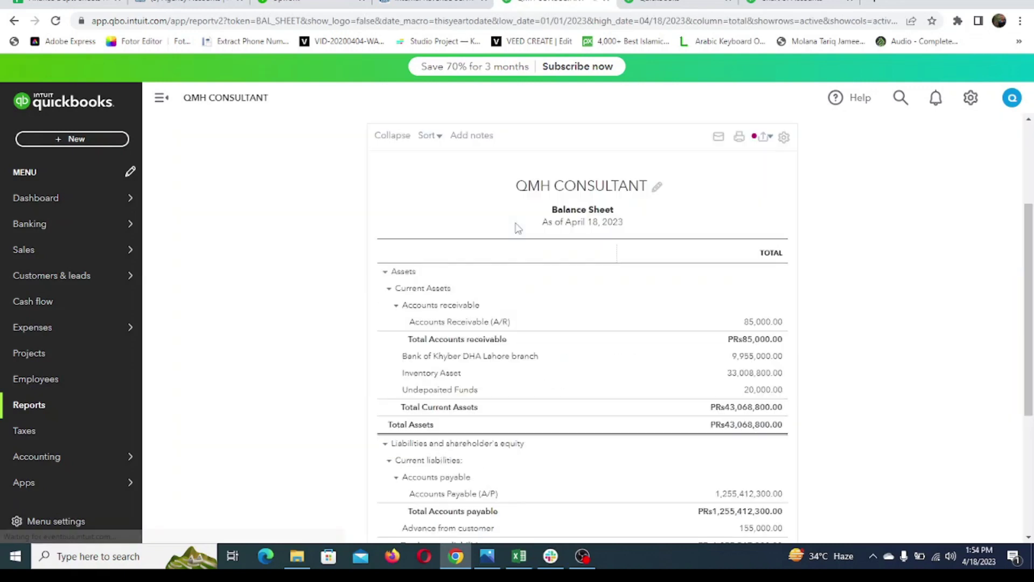
# Step: Enlarge the Balance Sheet and examine how the accounts are grouped under Current Assets and Accounts receivable
pyautogui.hotkey('ctrl', '+')
pyautogui.hotkey('ctrl', '+')
pyautogui.hotkey('ctrl', '+')
pyautogui.scroll(-2, 513, 305)
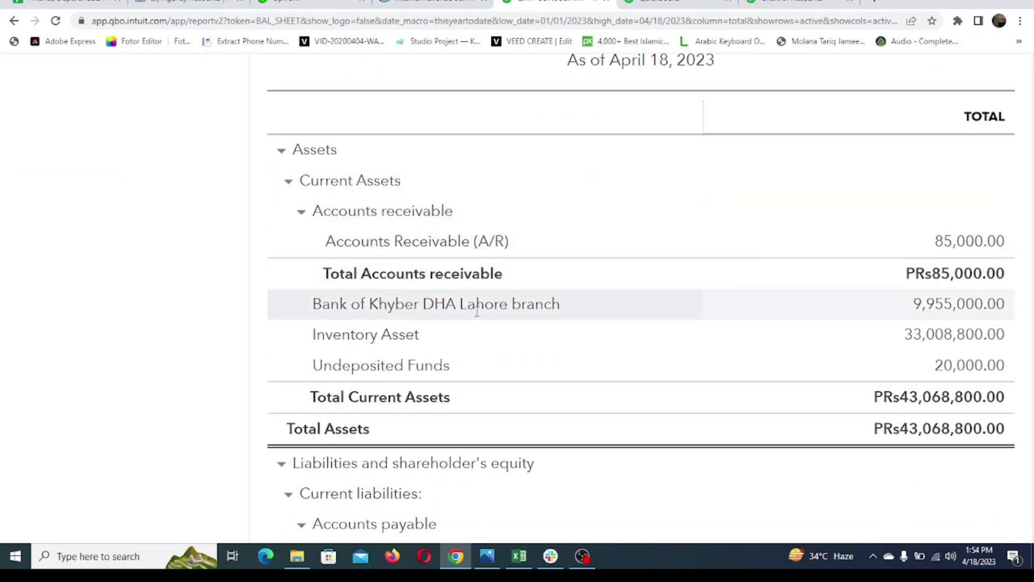
pyautogui.hscroll(2, 435, 307)
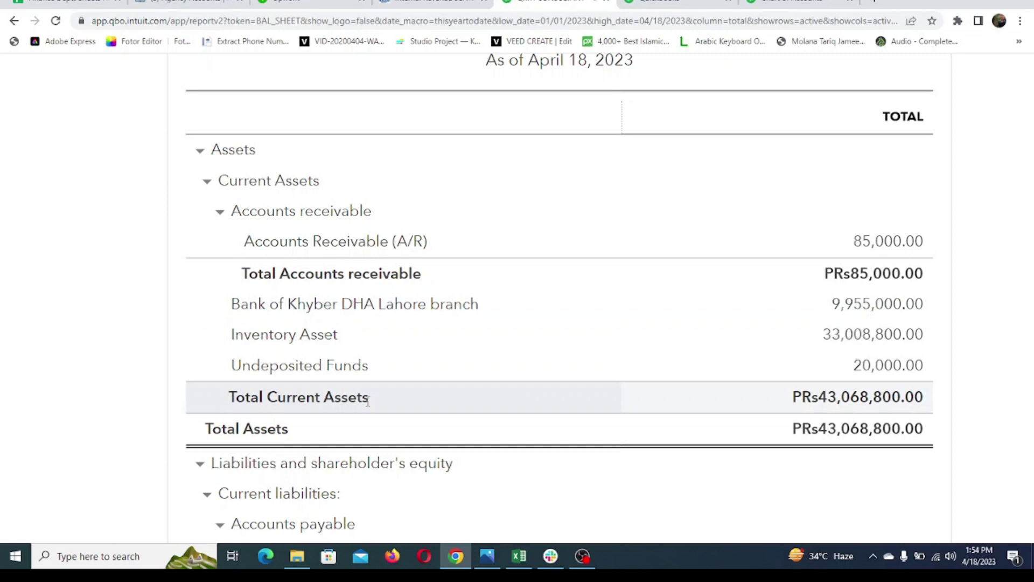
pyautogui.moveTo(227, 398); pyautogui.dragTo(377, 397)
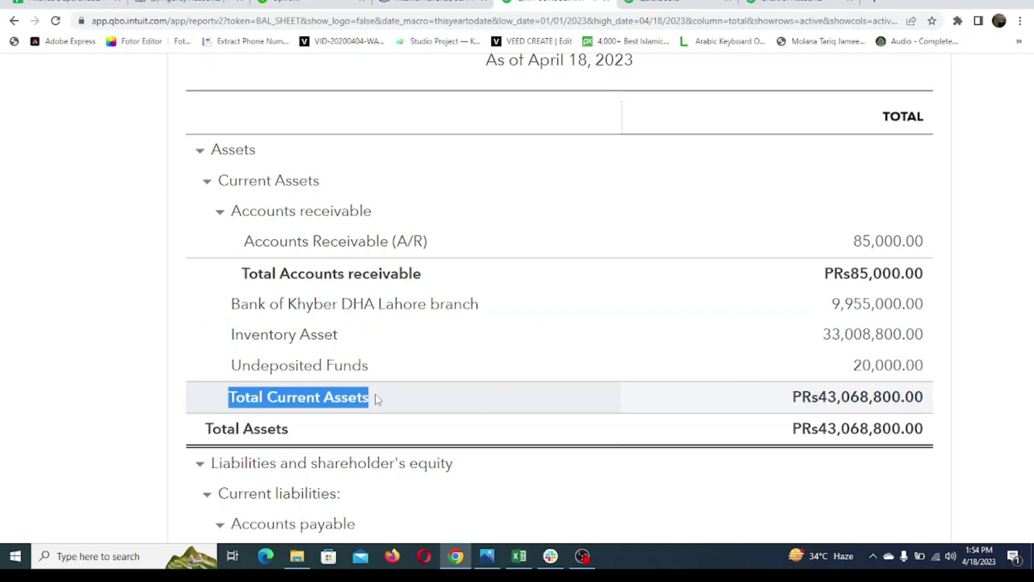
pyautogui.moveTo(244, 273); pyautogui.dragTo(422, 273)
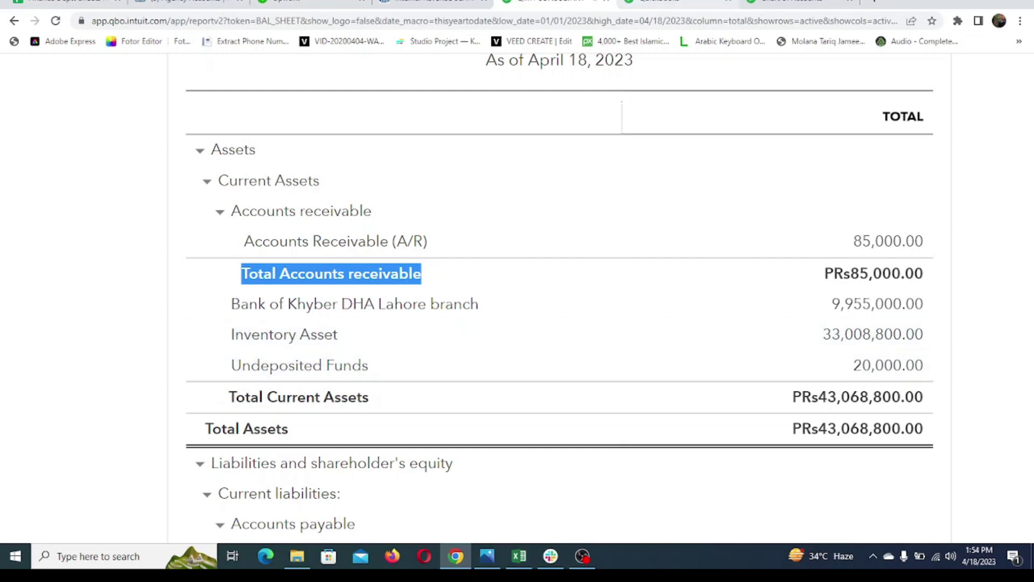
# Step: Return to the new account form and review the full list of account types
pyautogui.hotkey('ctrl', 'Tab')
pyautogui.hotkey('ctrl', 'Tab')
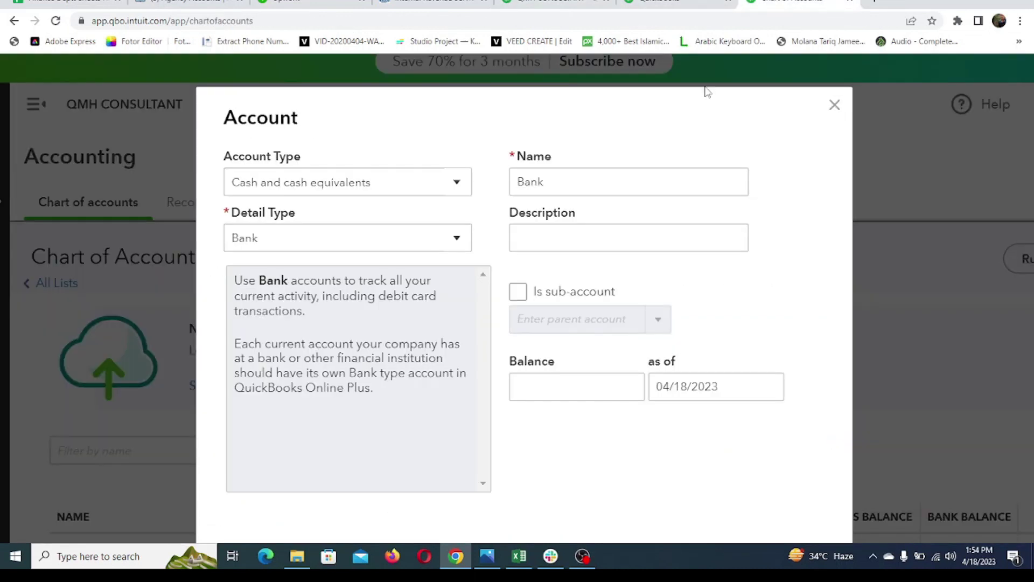
pyautogui.click(459, 183)
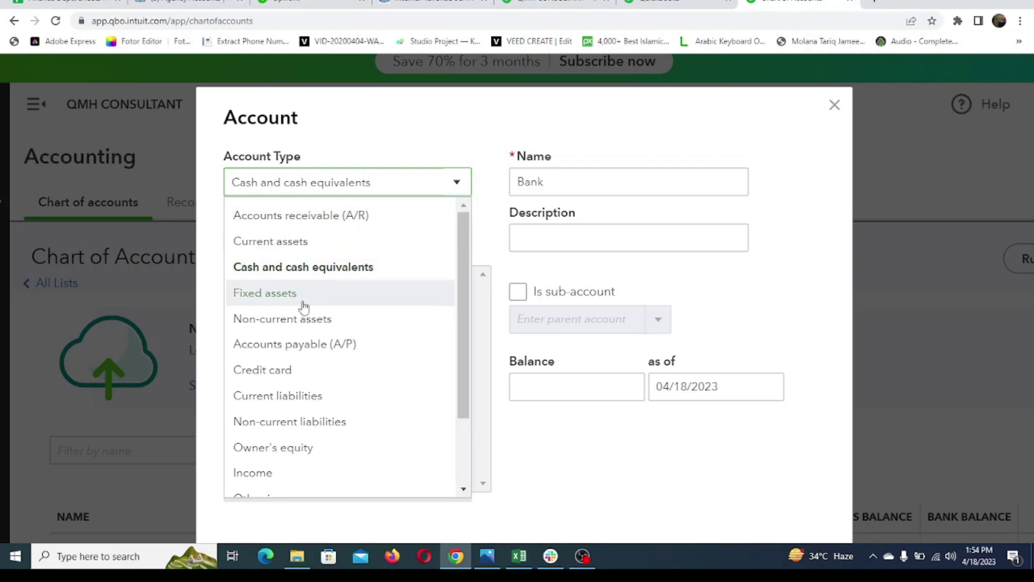
pyautogui.scroll(-3, 303, 327)
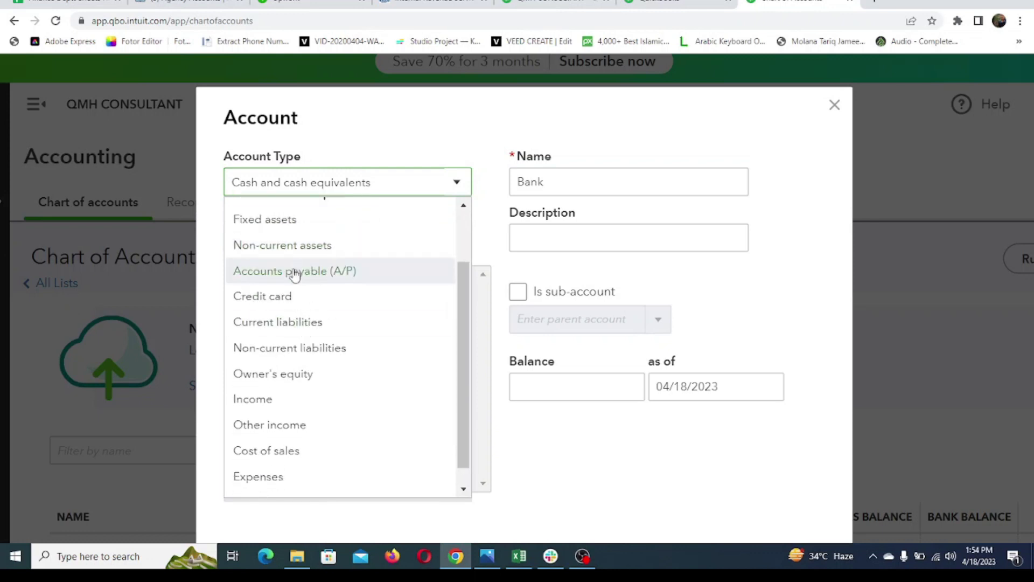
pyautogui.scroll(-1, 311, 302)
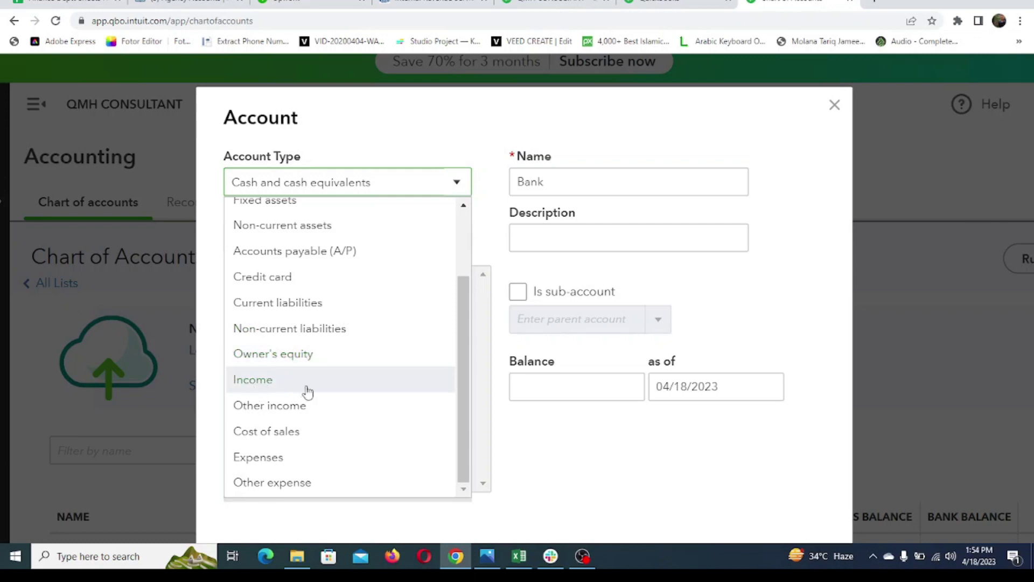
pyautogui.click(457, 187)
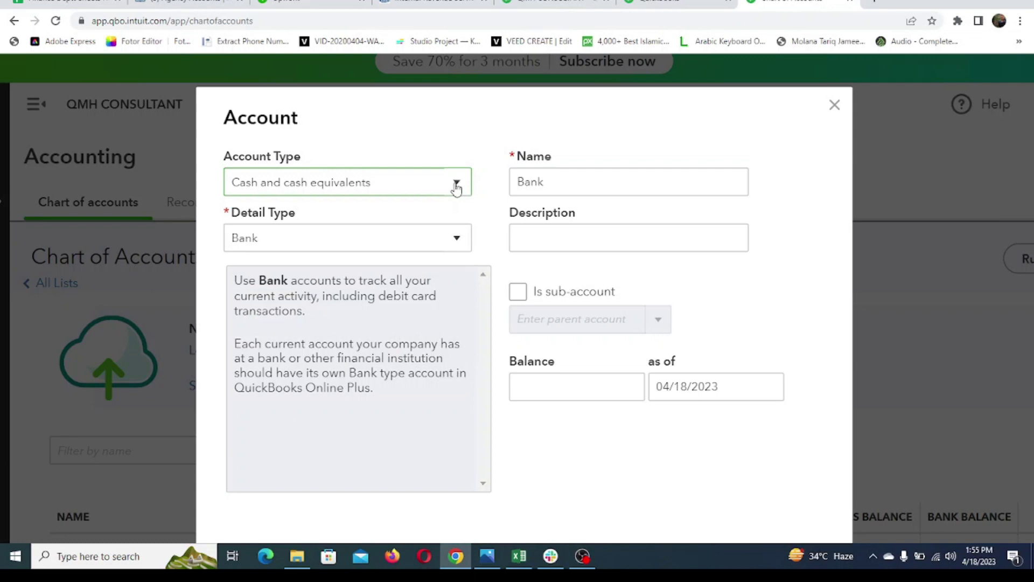
# Step: Set the new account's type to Current liabilities and its detail type to Other current liabilities
pyautogui.click(456, 187)
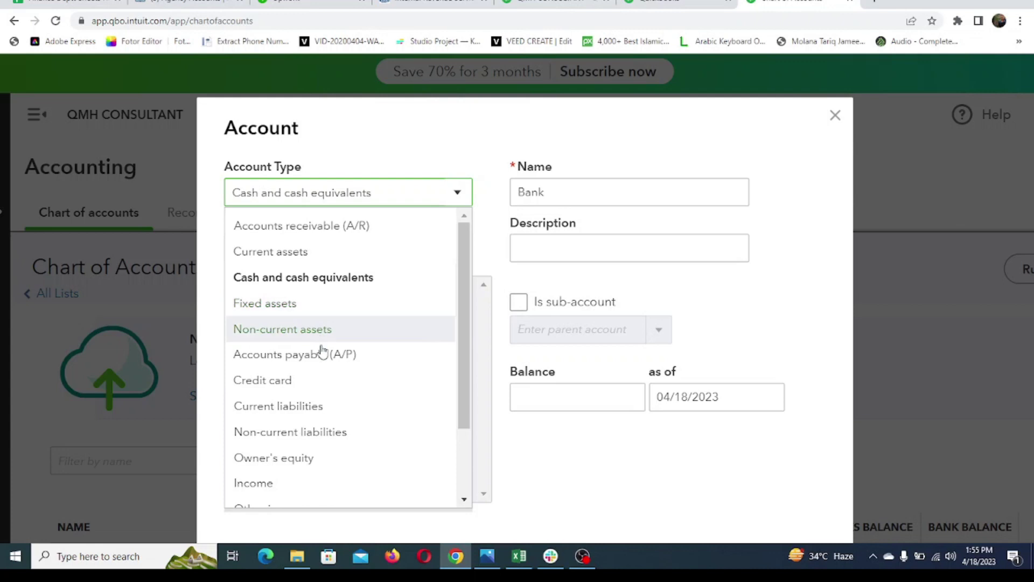
pyautogui.click(325, 407)
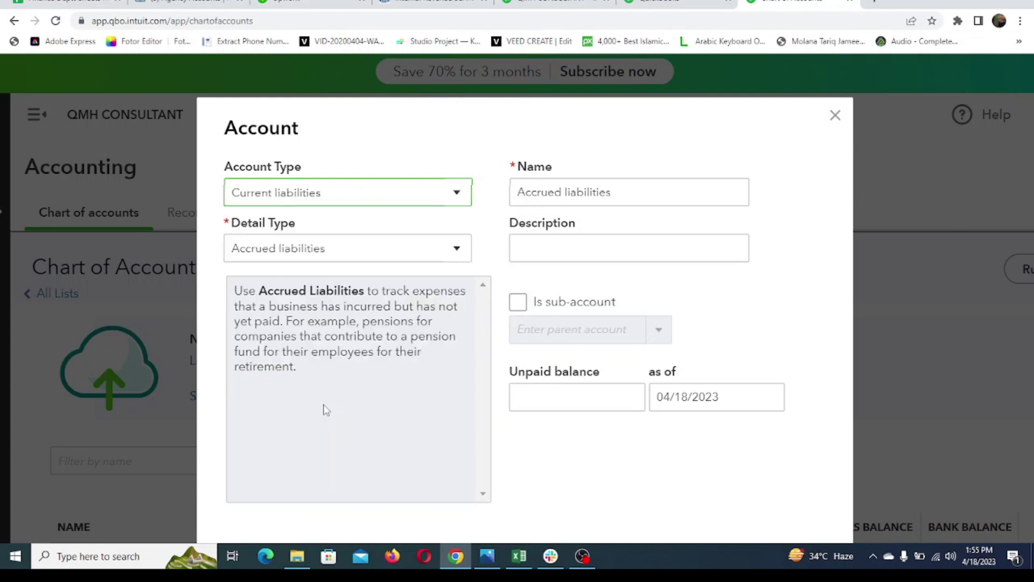
pyautogui.click(452, 250)
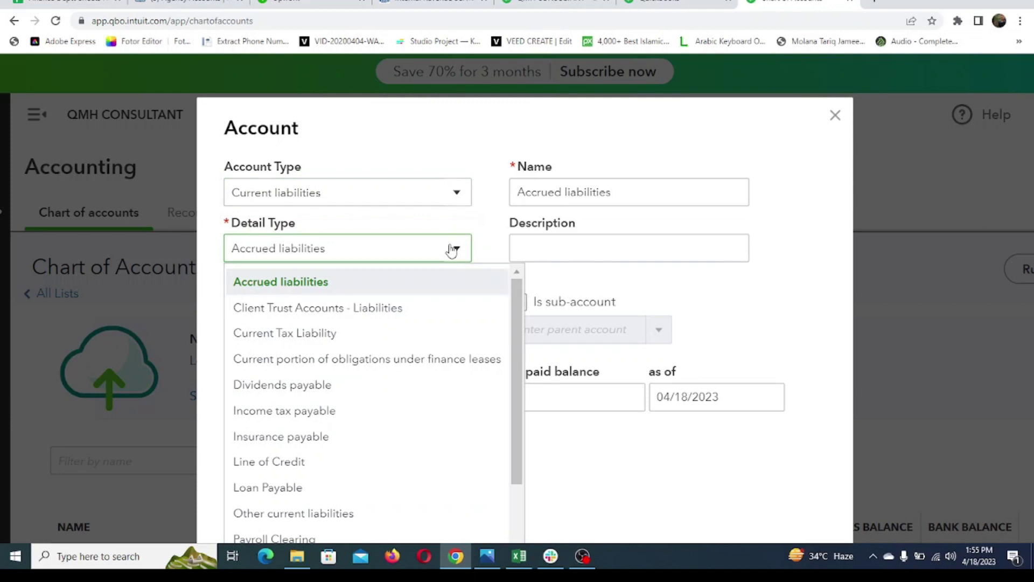
pyautogui.scroll(-2, 376, 341)
pyautogui.scroll(2, 377, 341)
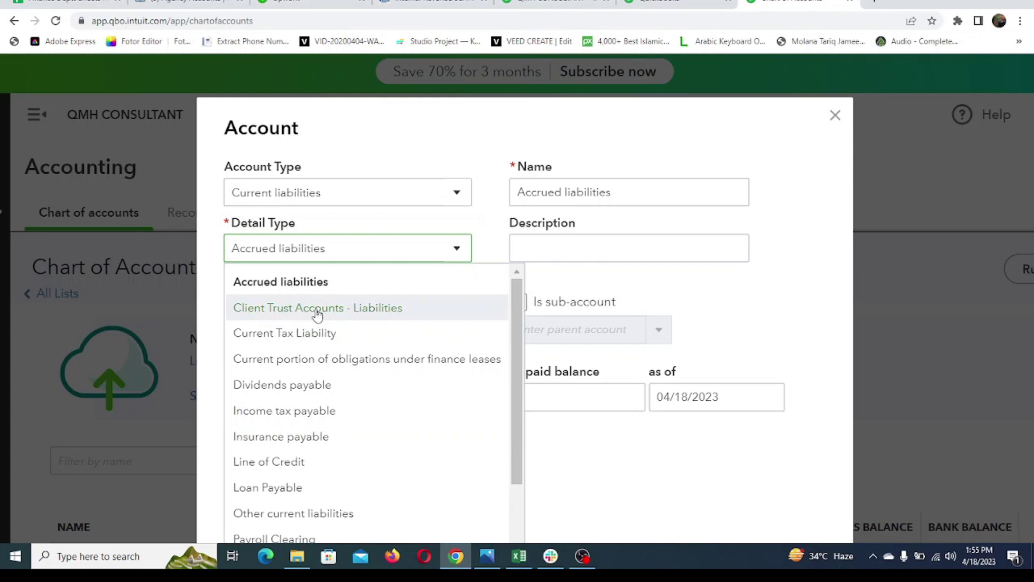
pyautogui.scroll(-1, 326, 340)
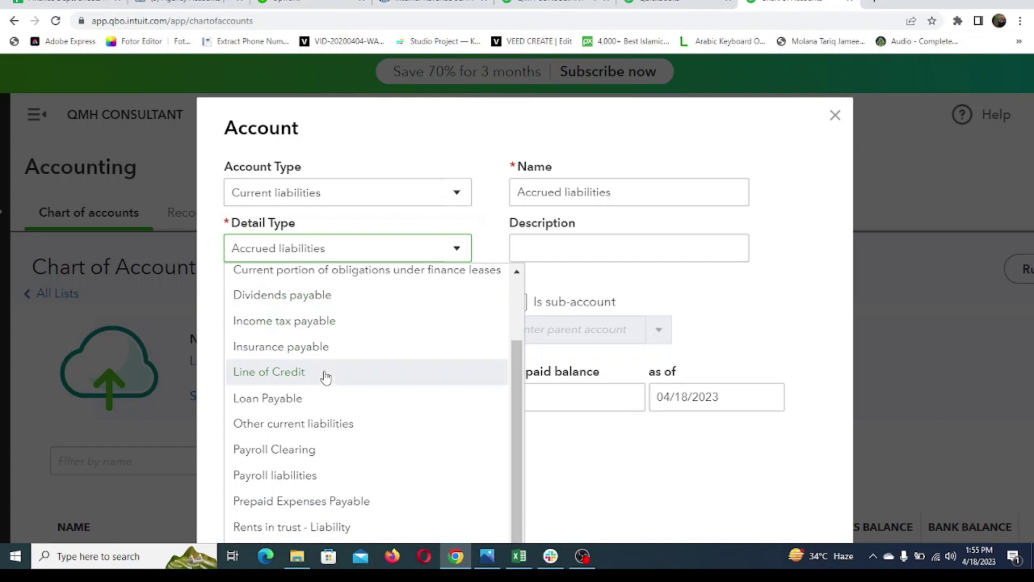
pyautogui.click(334, 420)
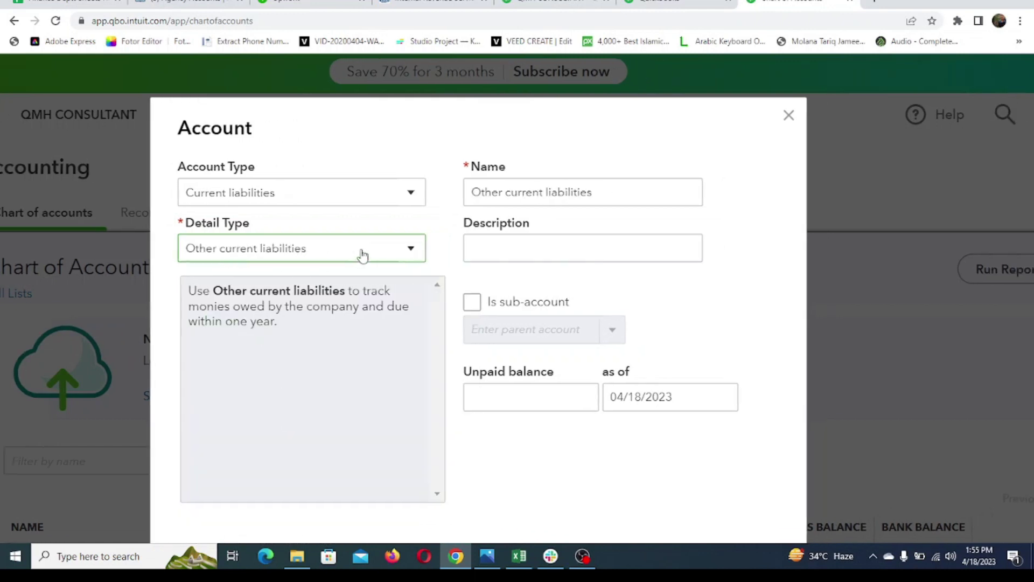
# Step: Replace the suggested account name with "Society payables"
pyautogui.tripleClick(618, 192)
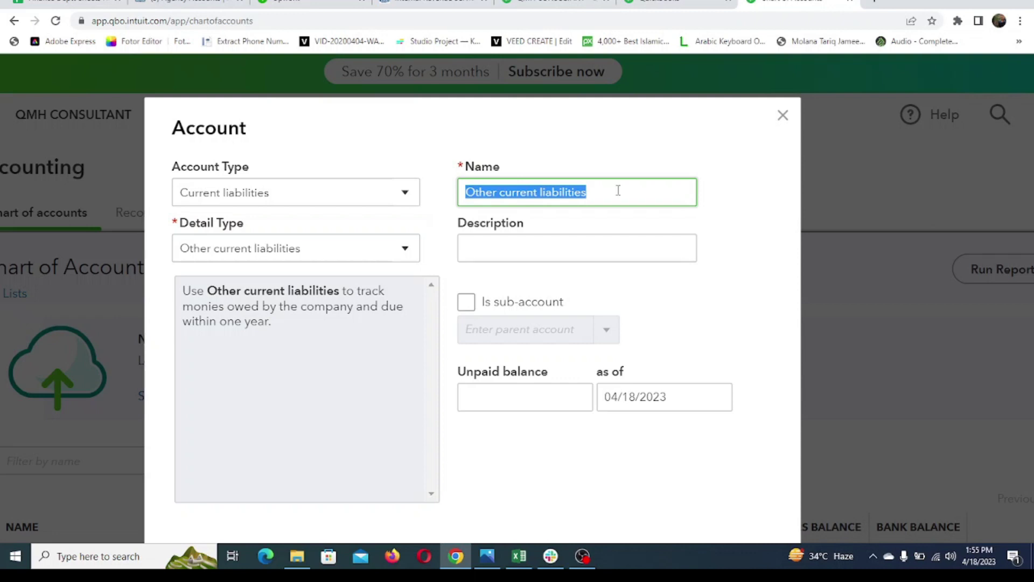
pyautogui.write('F')
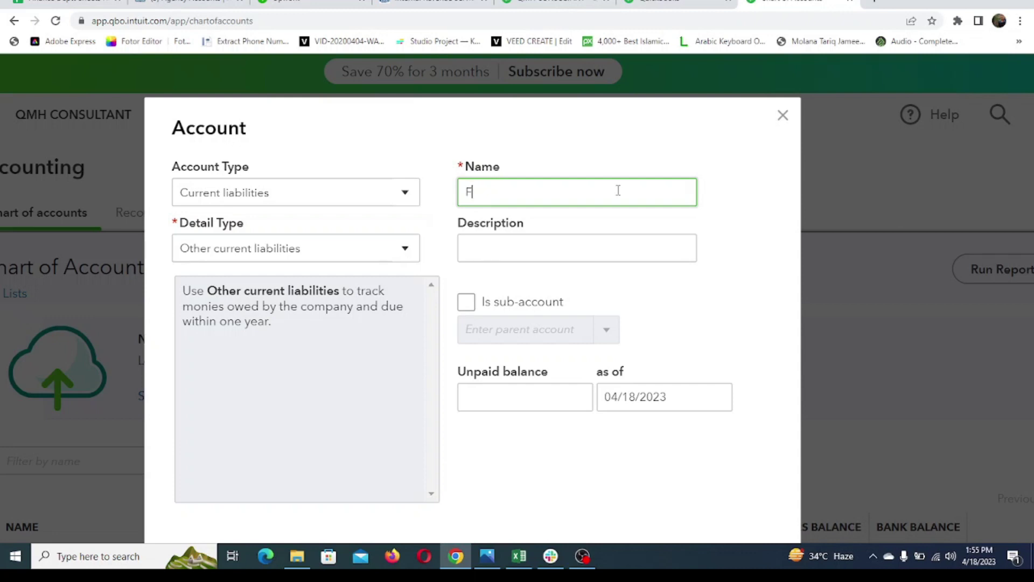
pyautogui.press('BackSpace')
pyautogui.write('Society payables')
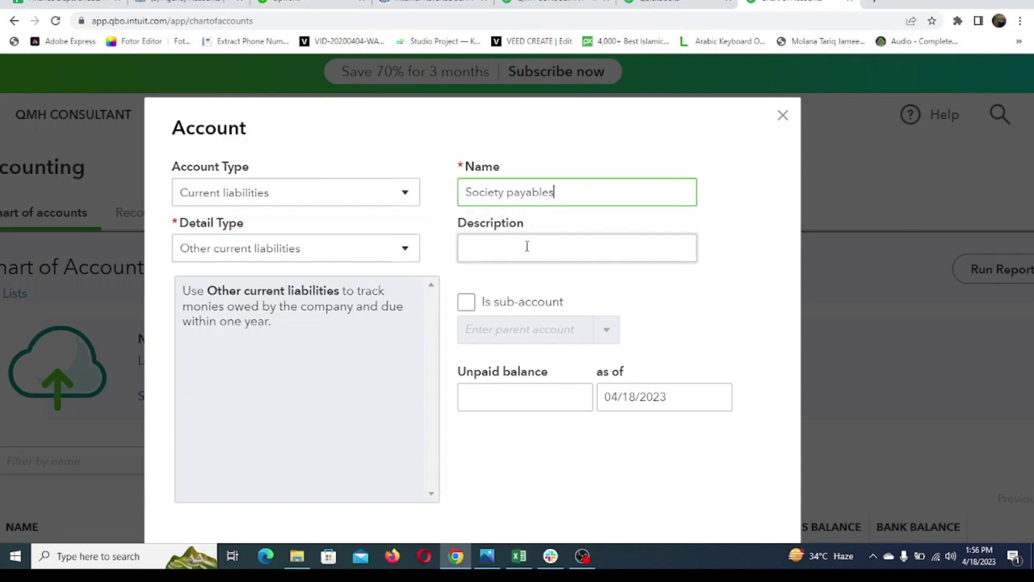
# Step: Enter "Society Payables - DHA" as the account's description
pyautogui.hotkey('ctrl', 'a')
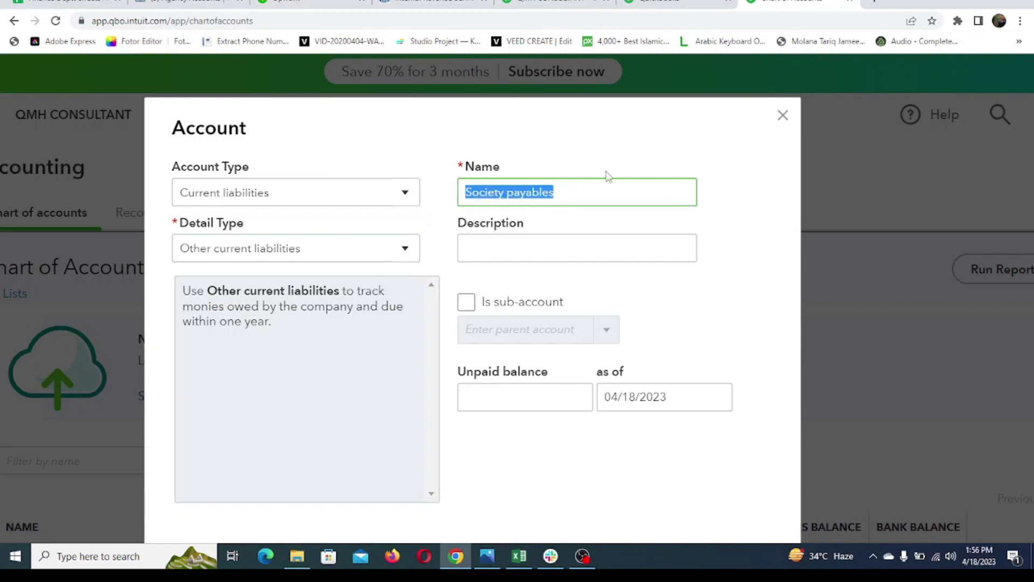
pyautogui.click(537, 248)
pyautogui.write('https://qbo.intuit.com/app/homepage?locale=en-us')
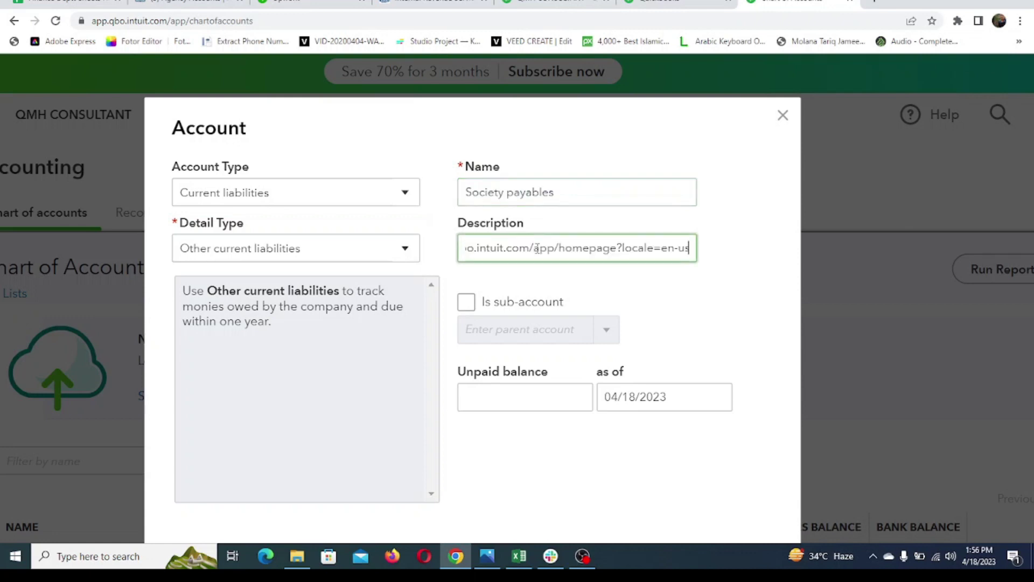
pyautogui.hotkey('ctrl', 'a')
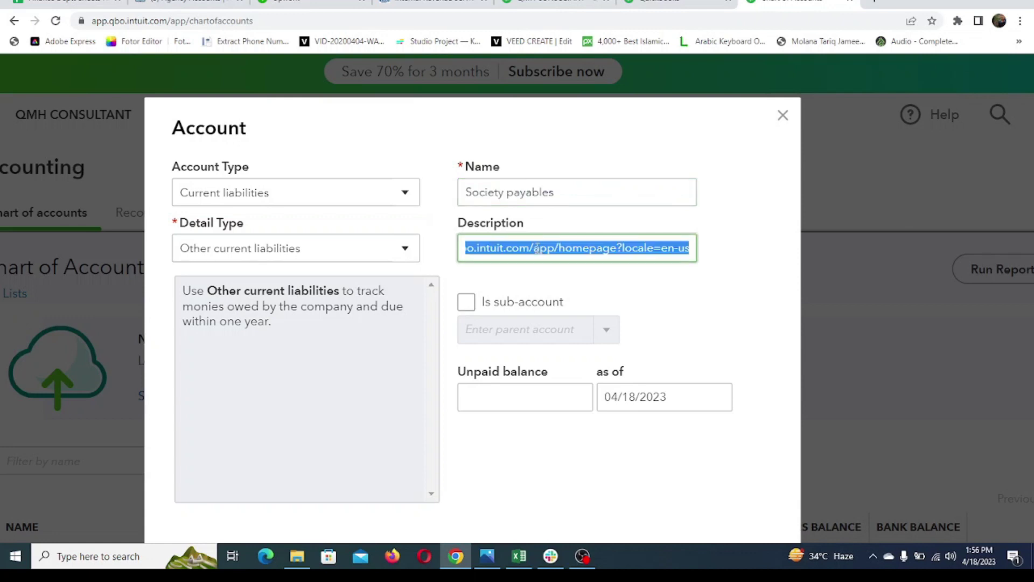
pyautogui.write('Soci')
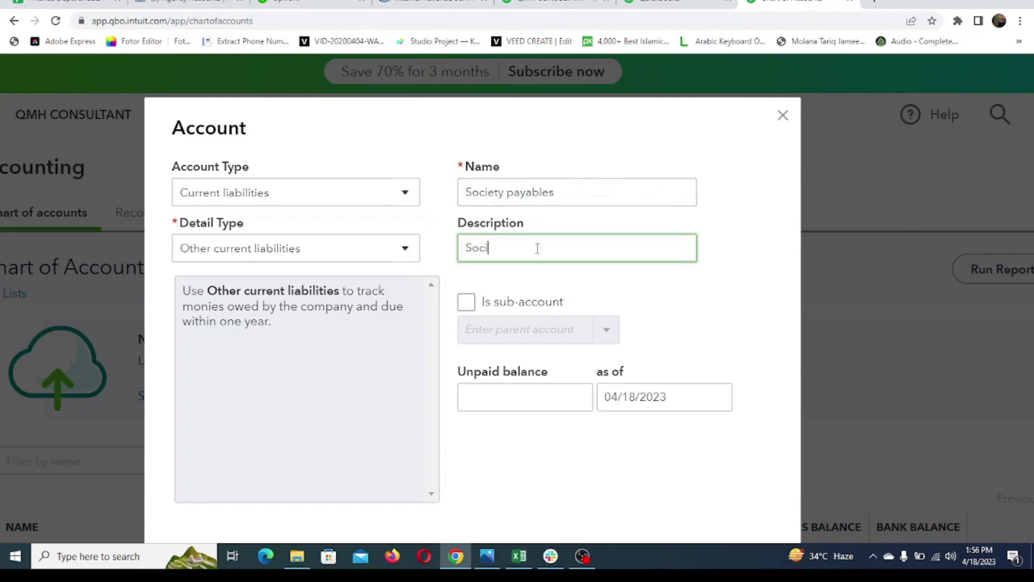
pyautogui.write('ety Payables - DHA')
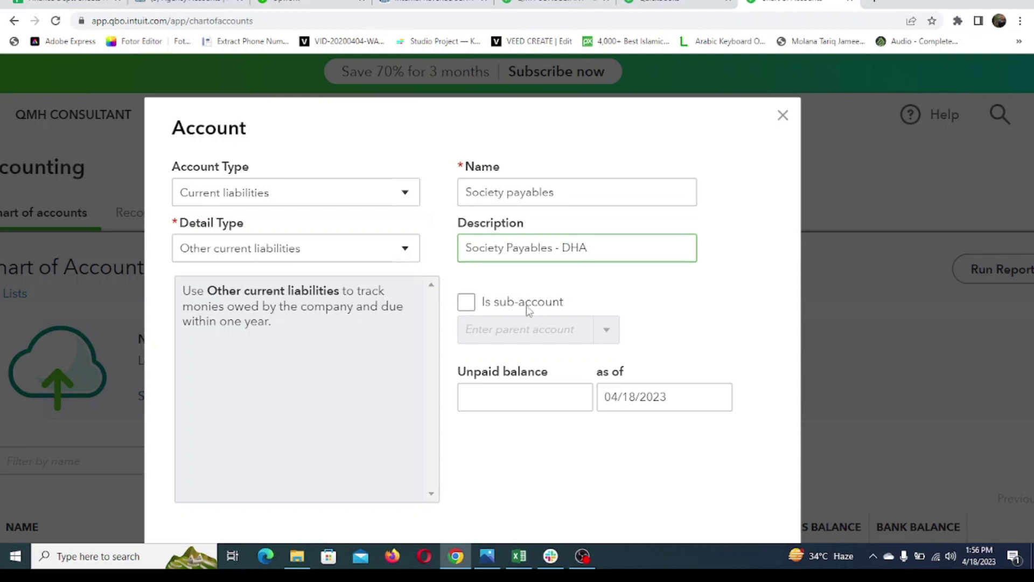
# Step: Try the sub-account option and view the available parent accounts
pyautogui.click(470, 304)
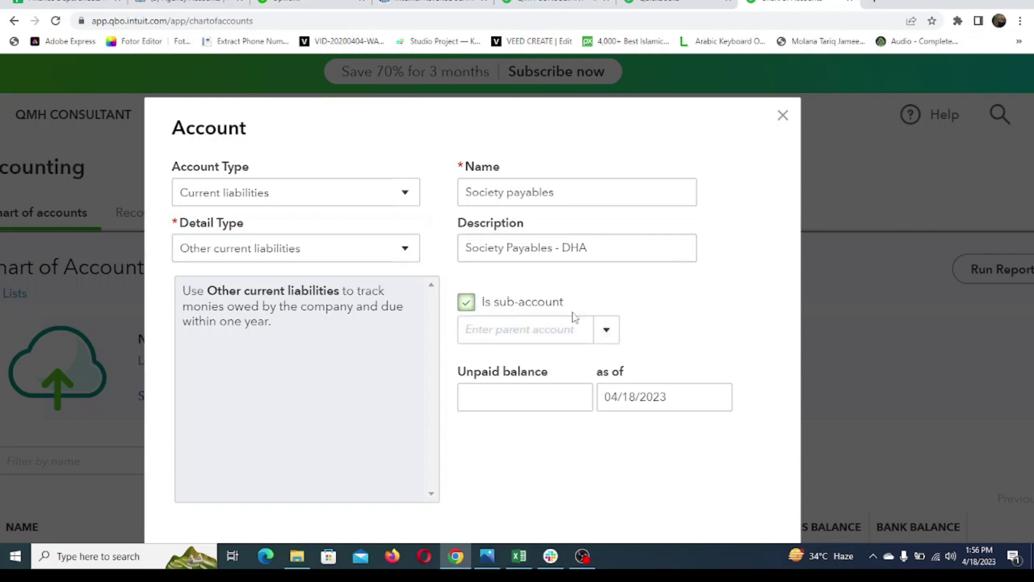
pyautogui.click(616, 336)
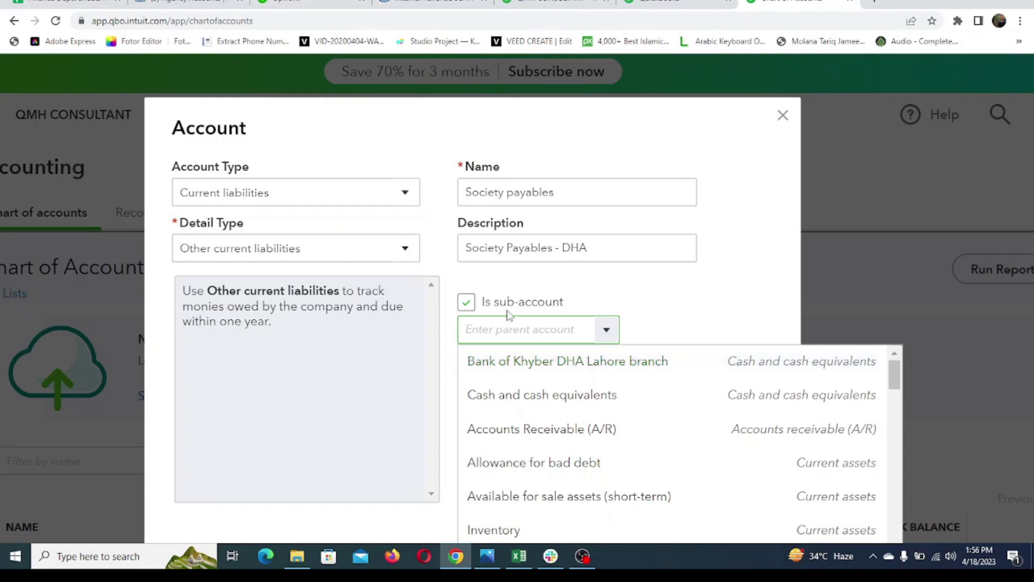
pyautogui.click(468, 305)
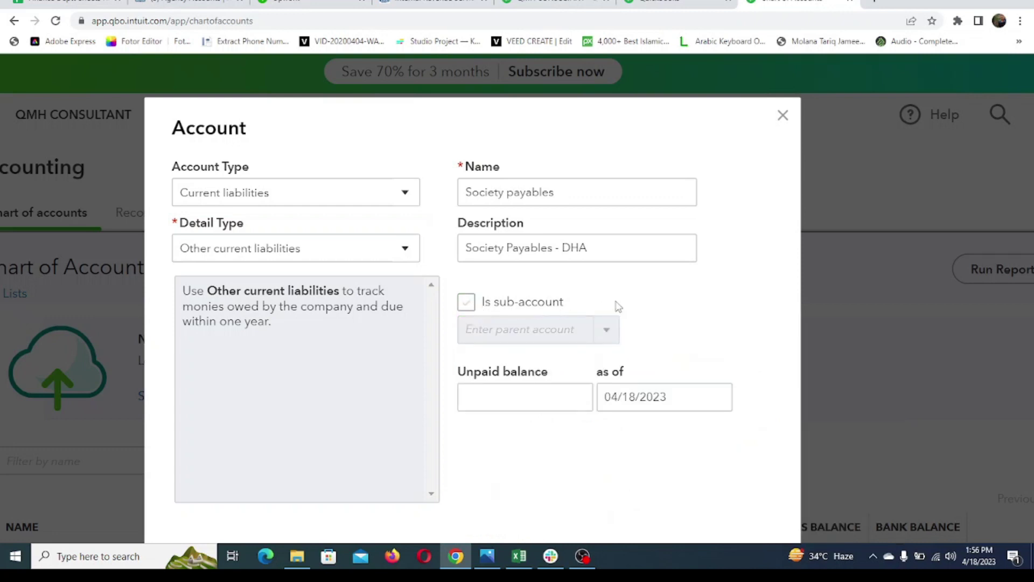
# Step: Save the Society payables account without an unpaid balance and close the form
pyautogui.scroll(-1, 650, 315)
pyautogui.click(533, 335)
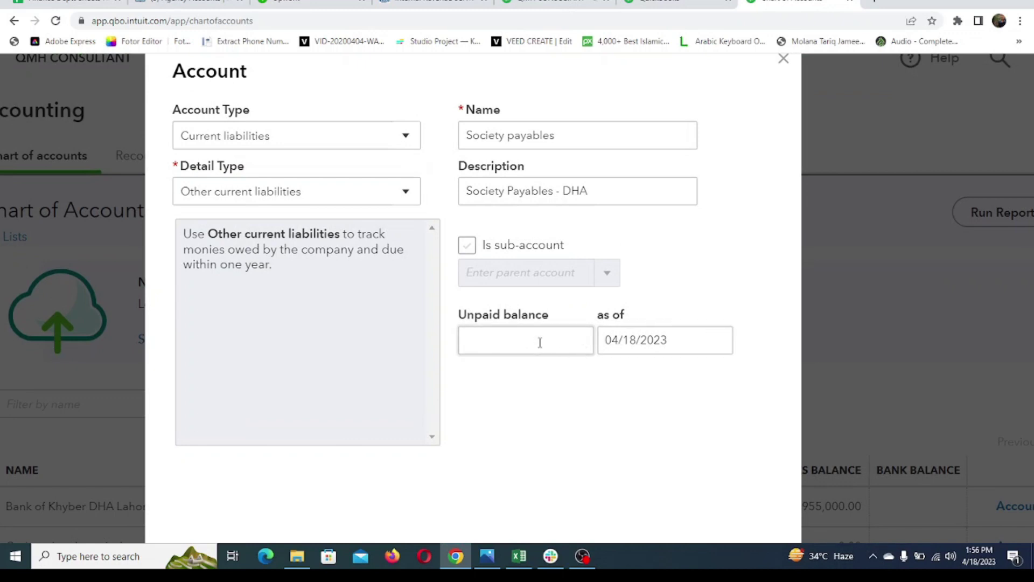
pyautogui.click(710, 344)
pyautogui.click(709, 303)
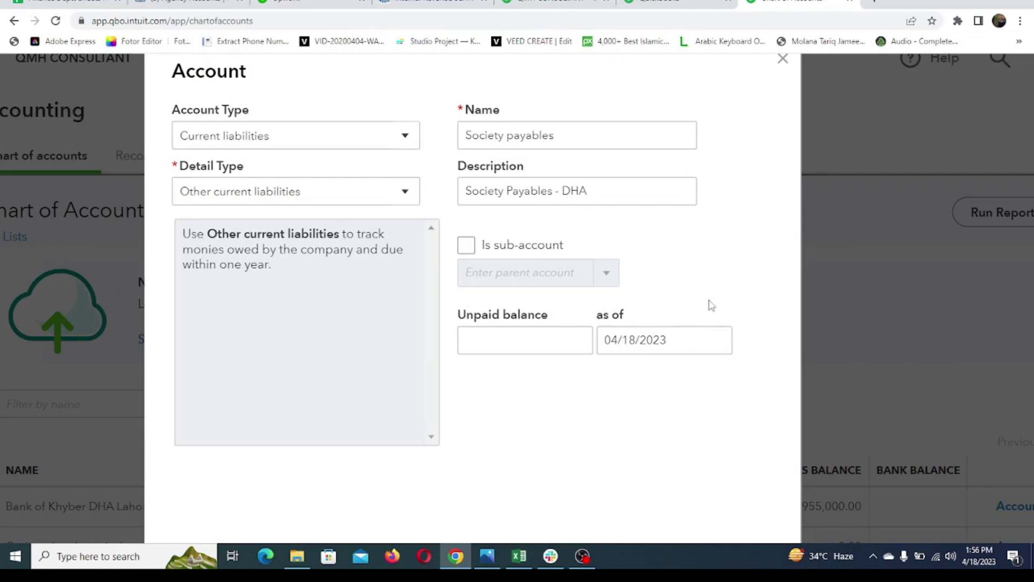
pyautogui.scroll(-3, 710, 305)
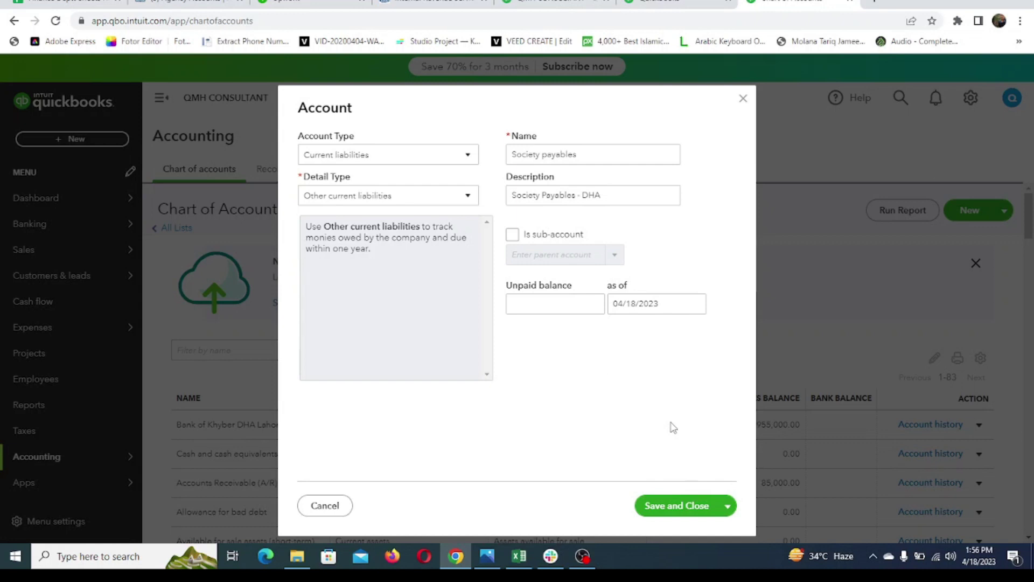
pyautogui.click(668, 511)
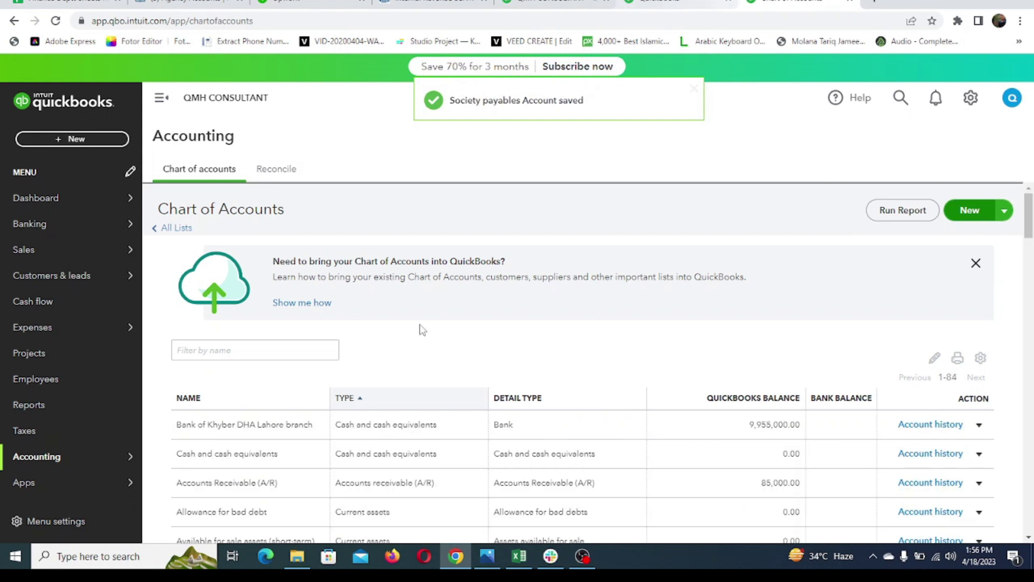
# Step: Filter the chart of accounts by "SOCI" and view the actions available for the Society payables account
pyautogui.scroll(-1, 406, 346)
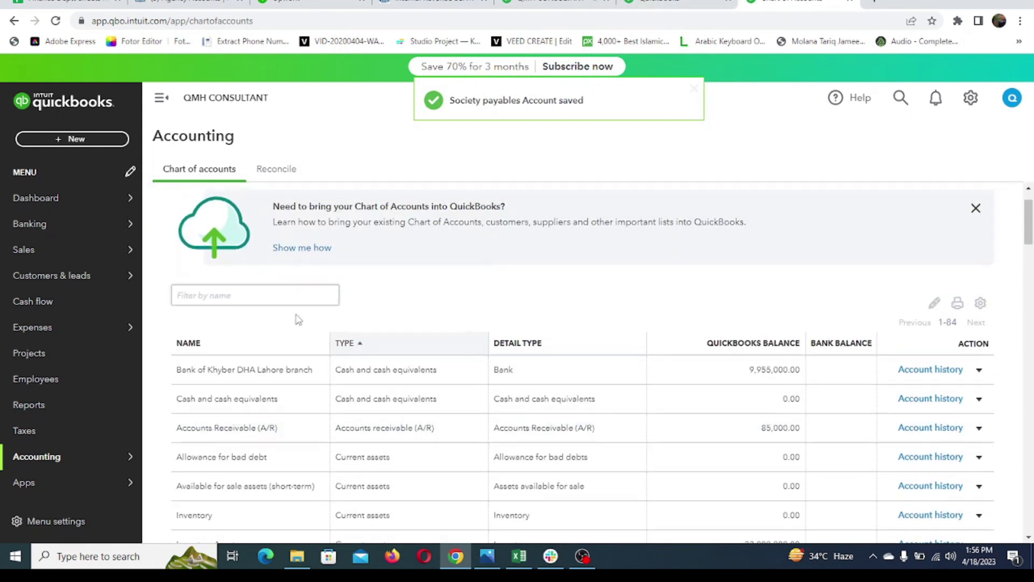
pyautogui.click(236, 297)
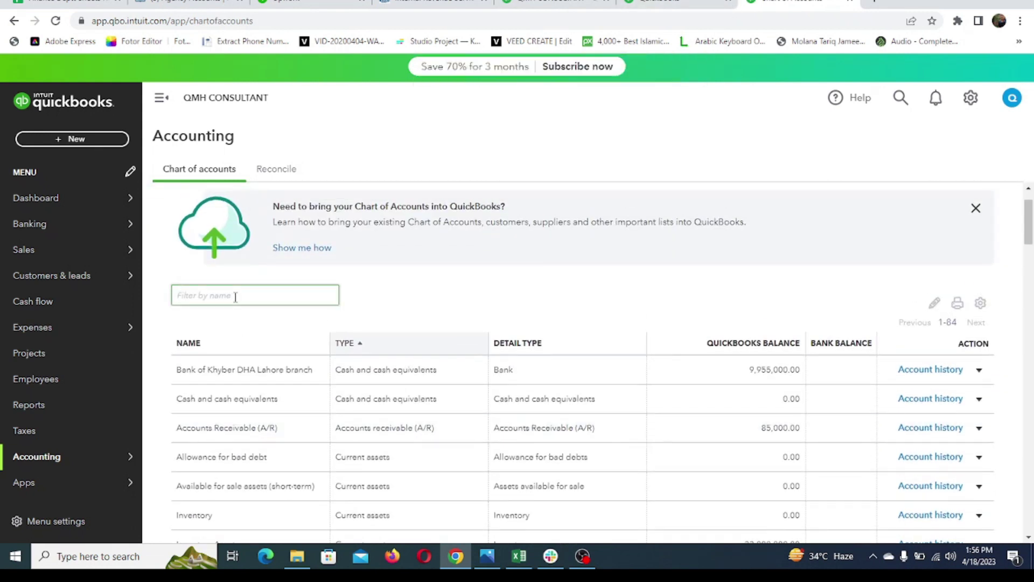
pyautogui.write('soci')
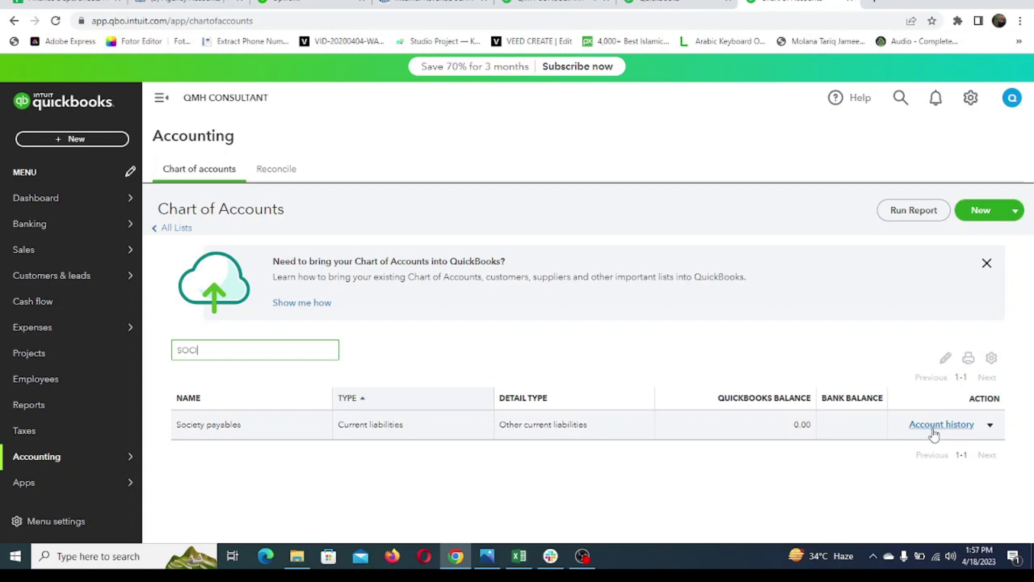
pyautogui.click(990, 427)
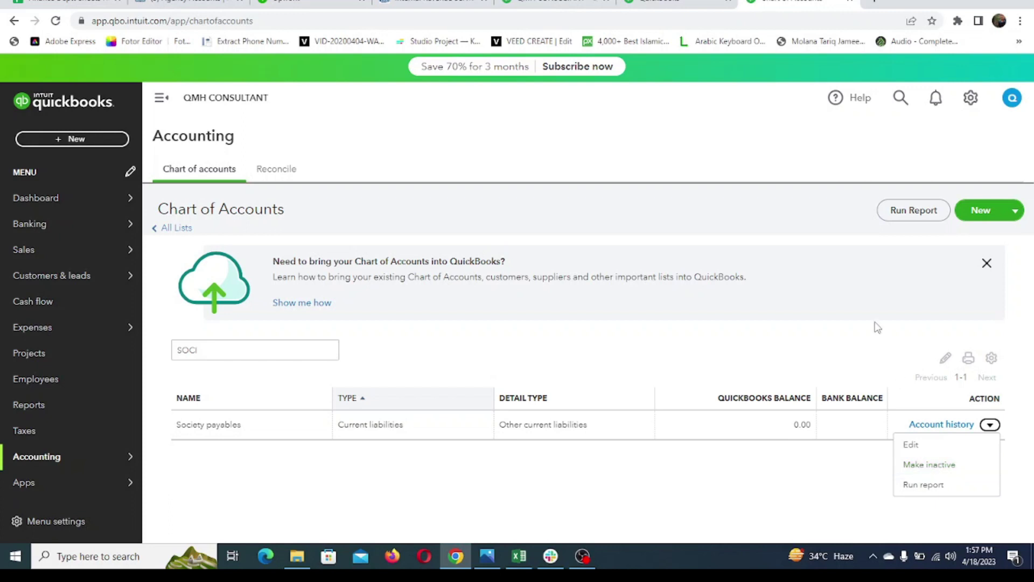
pyautogui.click(836, 372)
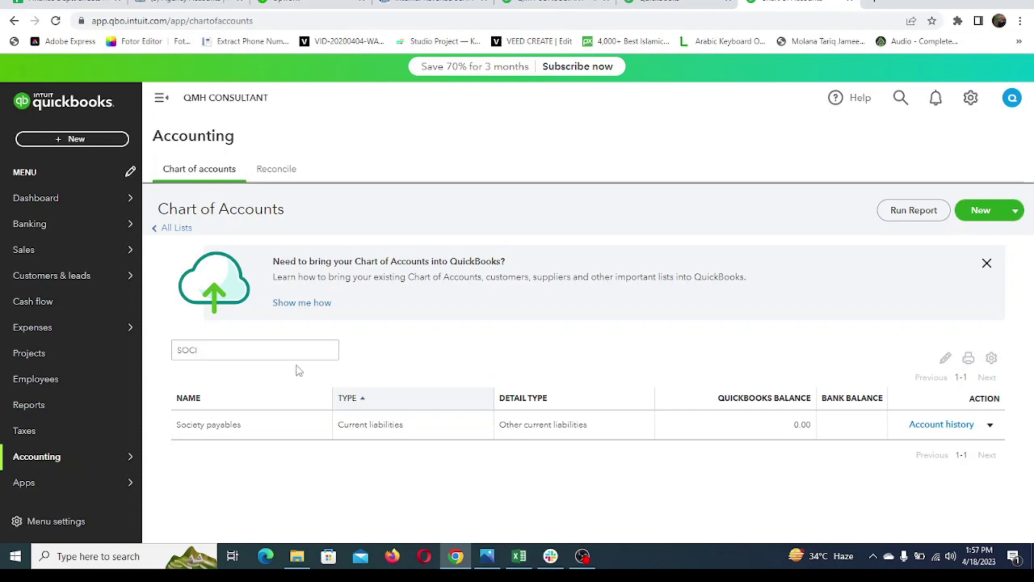
# Step: Clear the name filter so the chart of accounts lists every account
pyautogui.click(288, 351)
pyautogui.press('BackSpace')
pyautogui.press('BackSpace')
pyautogui.press('BackSpace')
pyautogui.press('BackSpace')
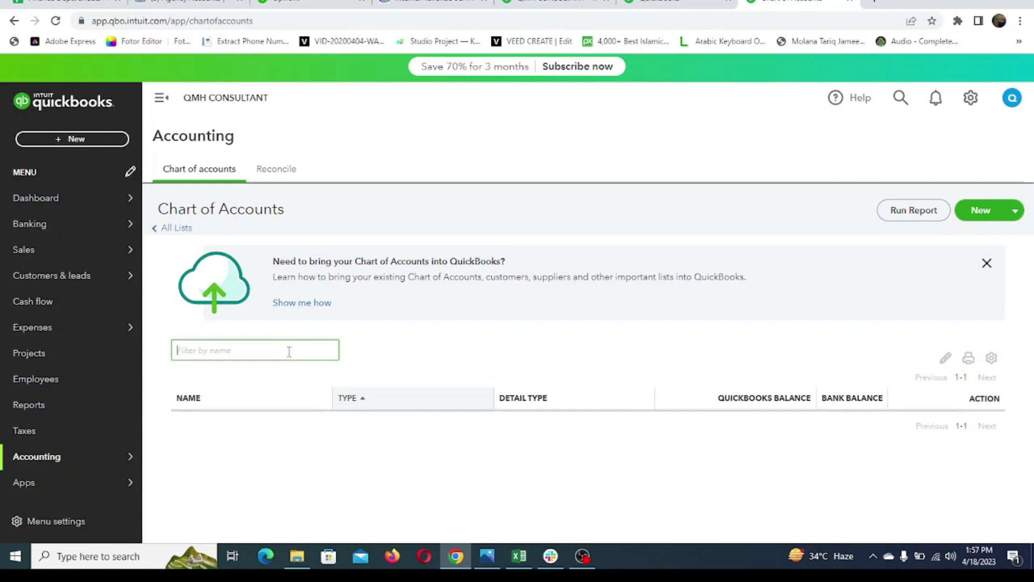
# Step: Run the account report for the Bank of Khyber DHA Lahore branch account
pyautogui.scroll(-4, 431, 407)
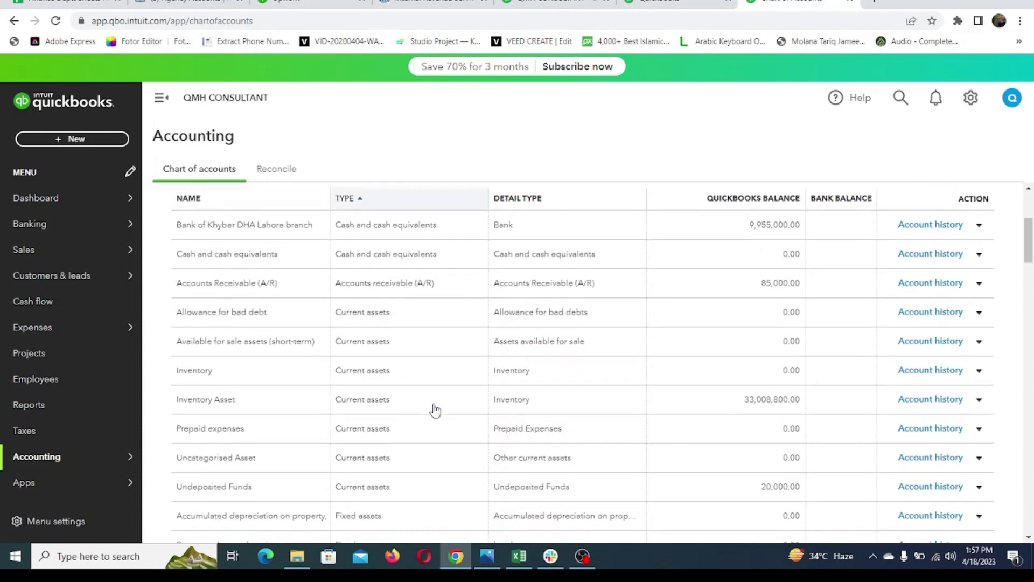
pyautogui.scroll(1, 426, 272)
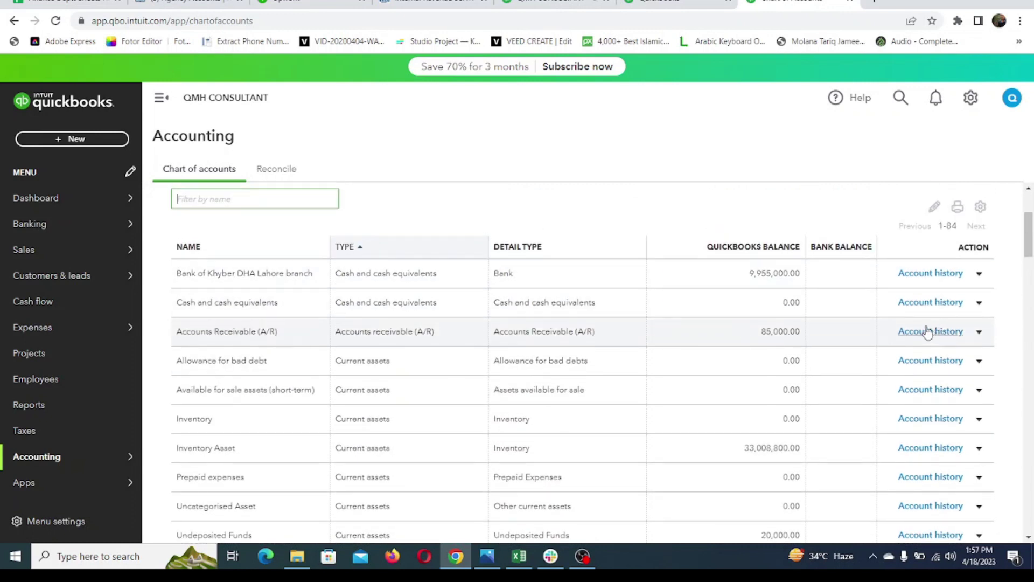
pyautogui.click(980, 274)
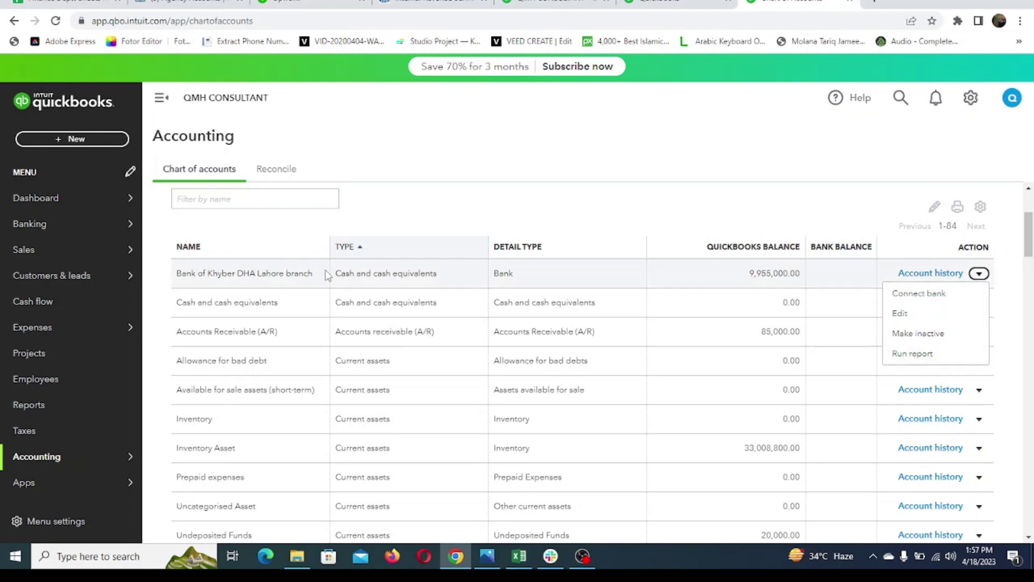
pyautogui.click(932, 355)
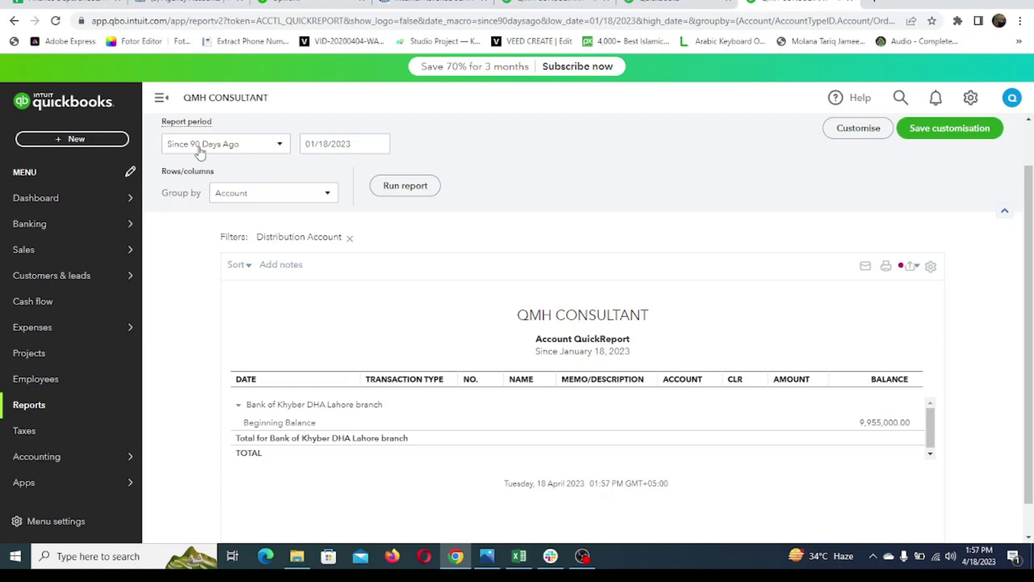
# Step: Switch the account report's period from the preset range to Custom
pyautogui.click(277, 144)
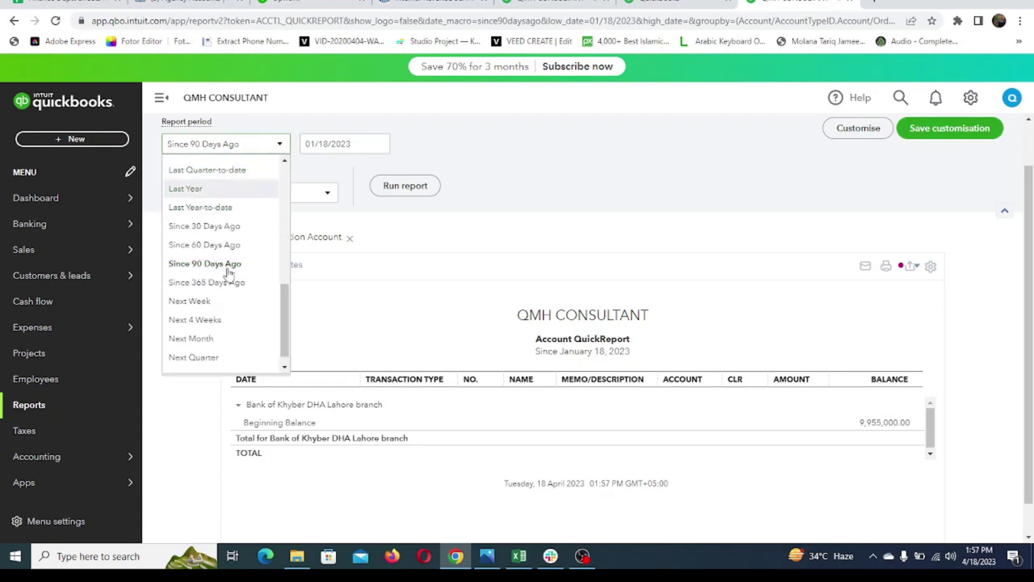
pyautogui.scroll(-1, 231, 282)
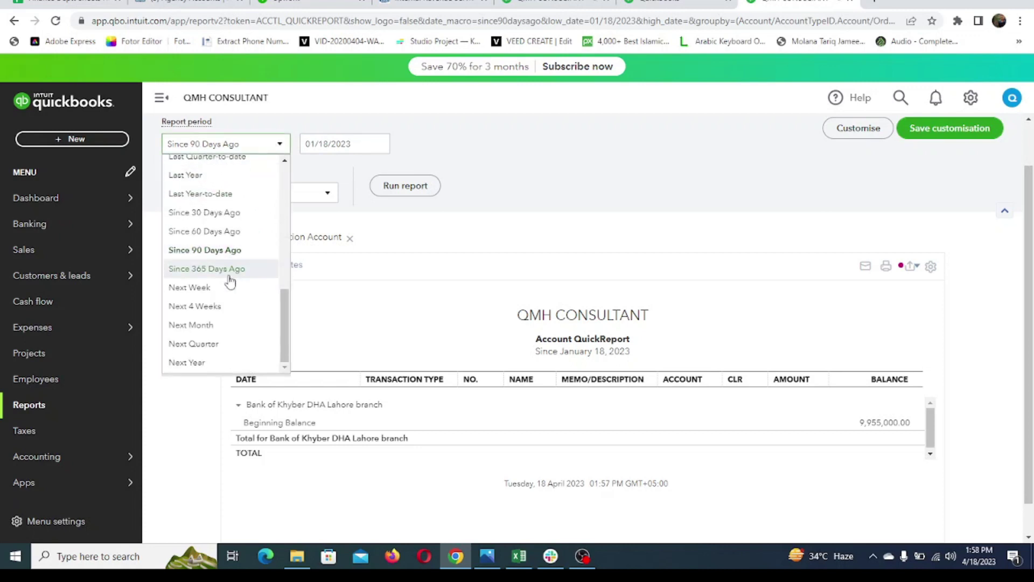
pyautogui.scroll(5, 231, 282)
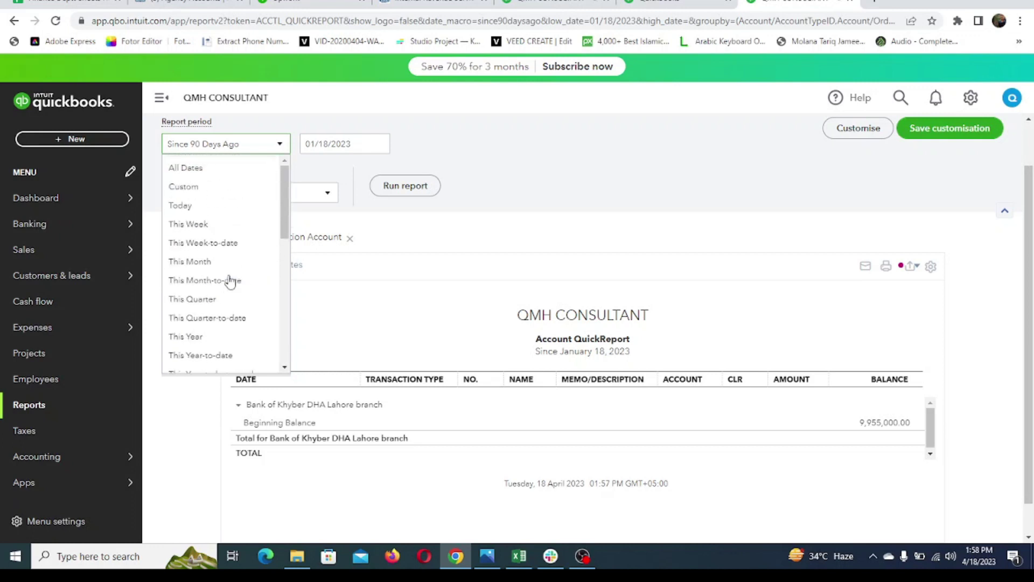
pyautogui.click(199, 191)
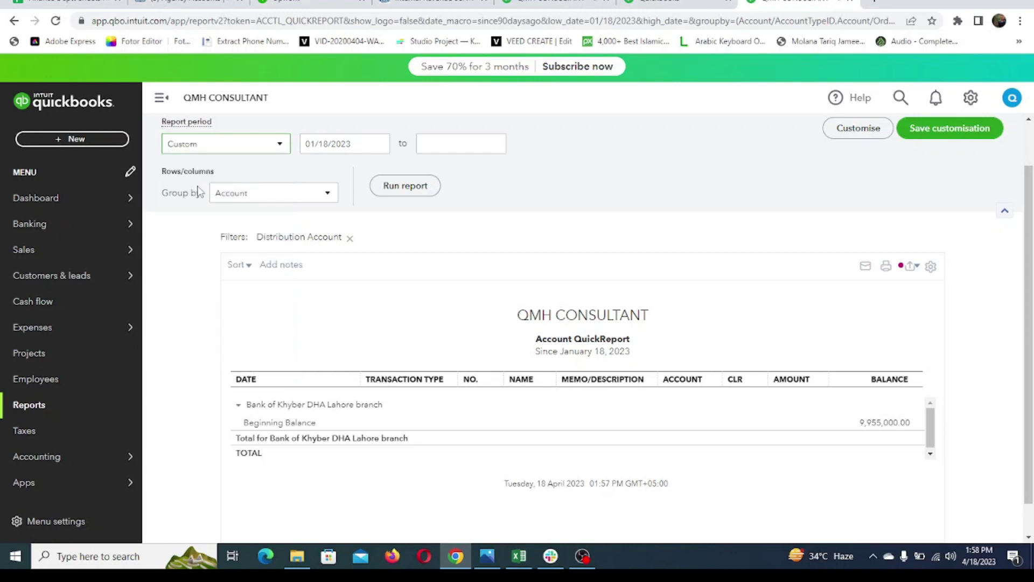
# Step: Set the start date of the custom report period to 07/01/2022
pyautogui.click(368, 139)
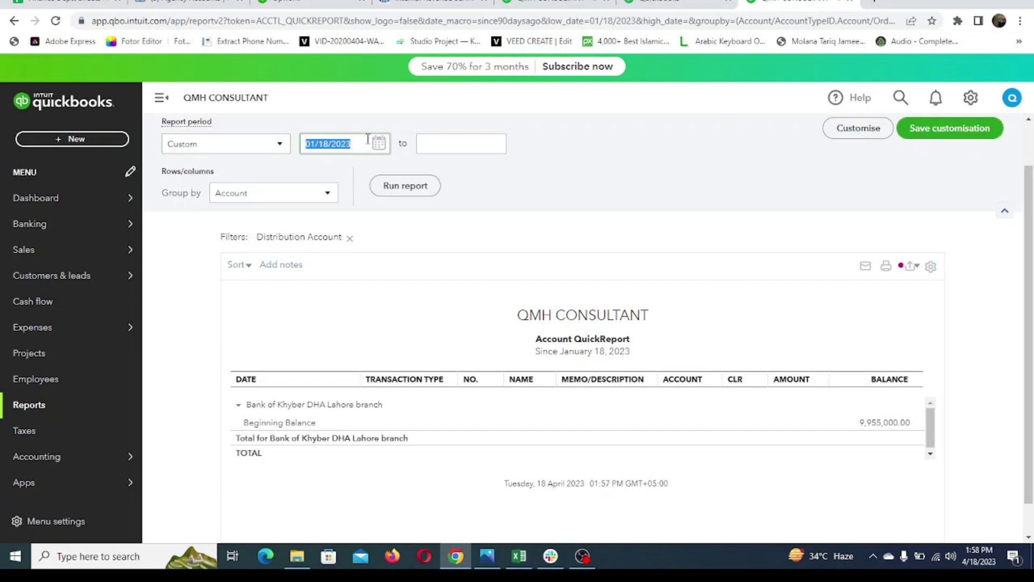
pyautogui.click(460, 141)
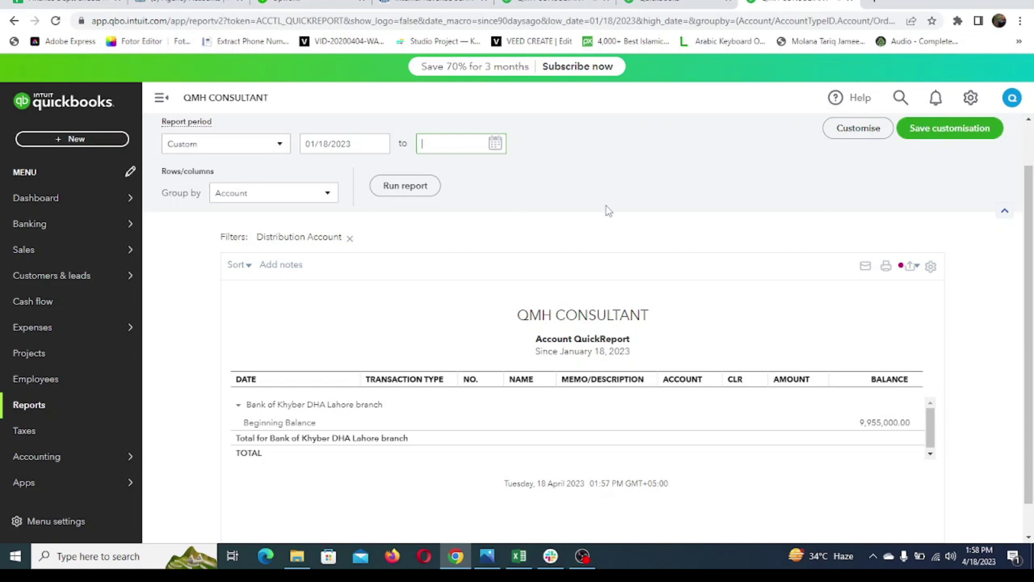
pyautogui.scroll(-1, 610, 226)
pyautogui.scroll(1, 610, 227)
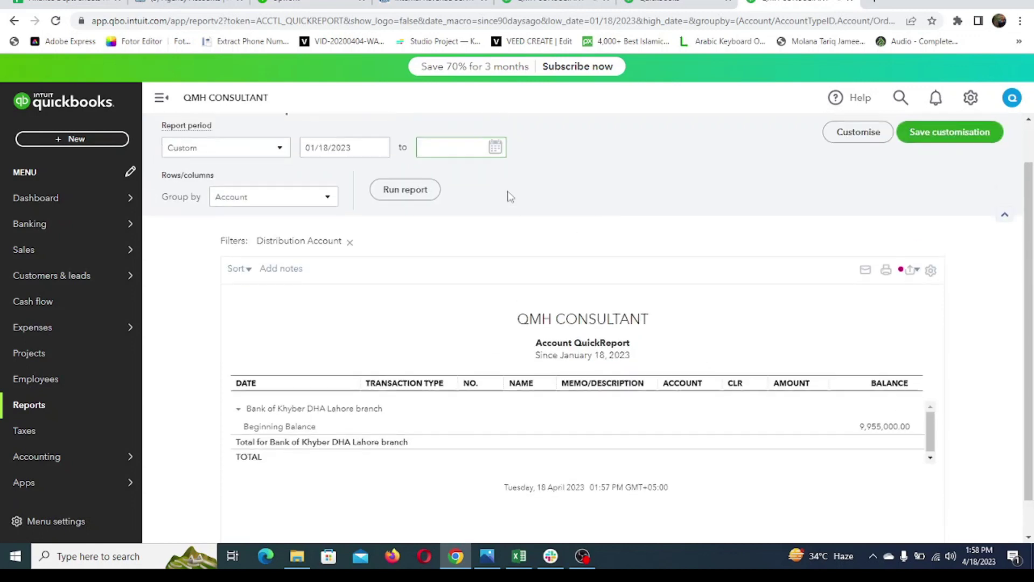
pyautogui.click(375, 153)
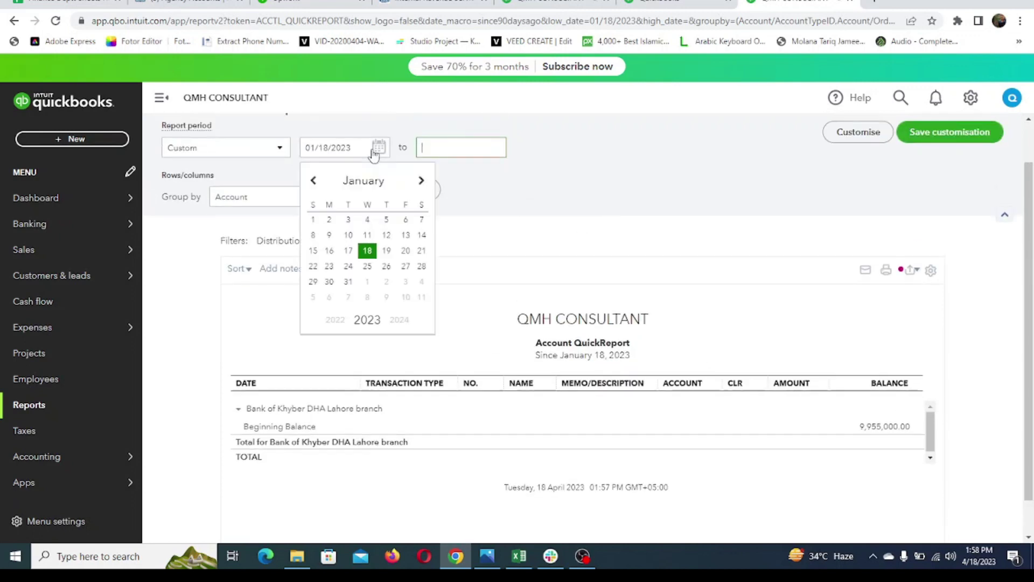
pyautogui.click(314, 181)
pyautogui.click(314, 181)
pyautogui.click(315, 182)
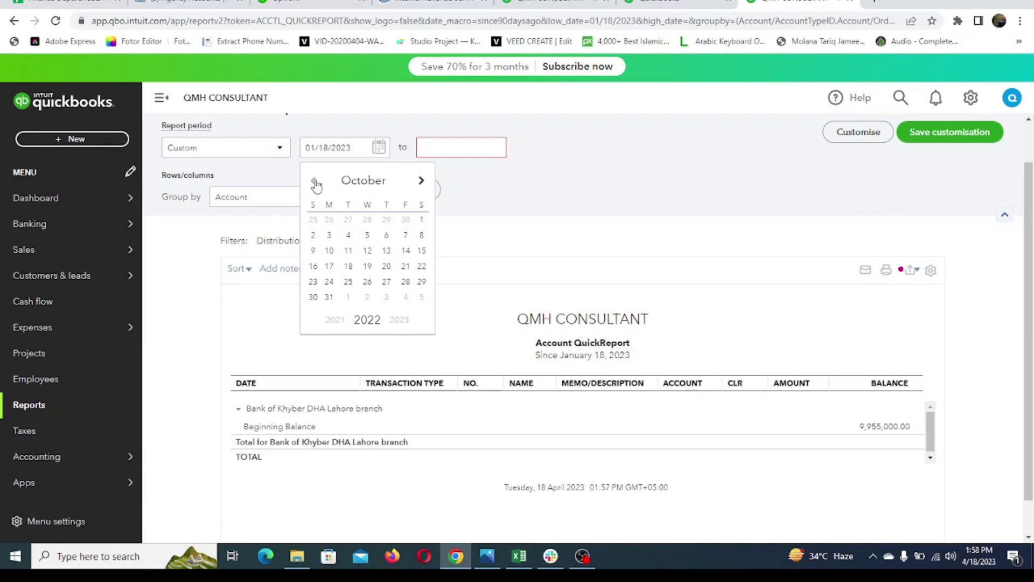
pyautogui.click(315, 181)
pyautogui.click(315, 182)
pyautogui.click(314, 182)
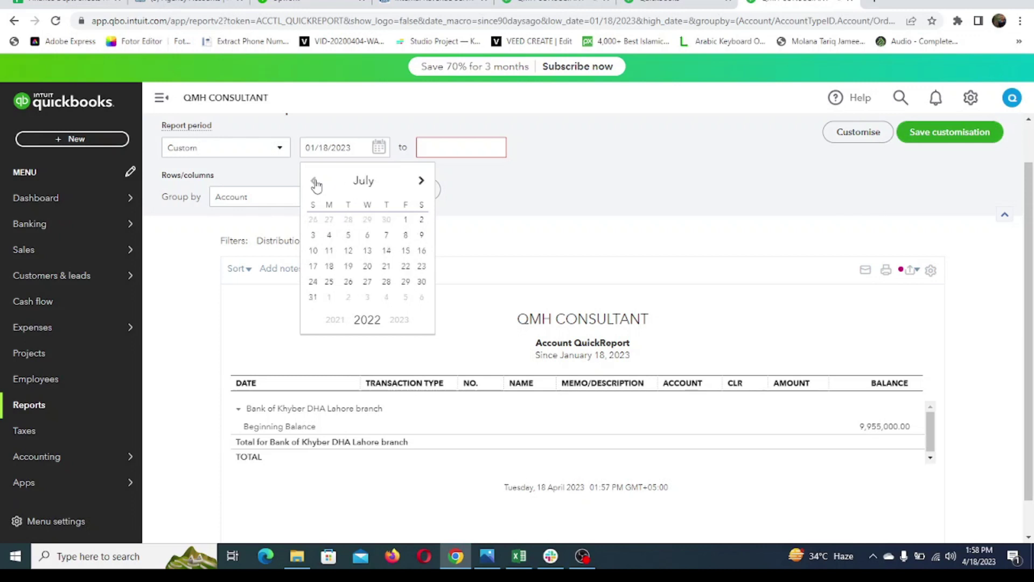
pyautogui.click(404, 221)
# Step: Set the report period's end date to 04/18/2023 and run the Bank of Khyber DHA Lahore branch report for that range
pyautogui.click(466, 147)
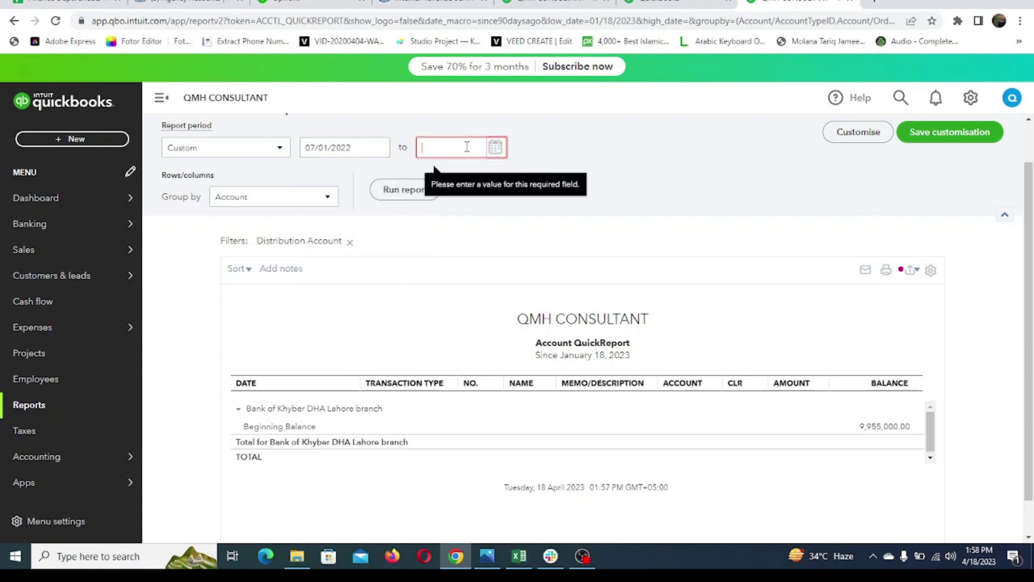
pyautogui.click(495, 147)
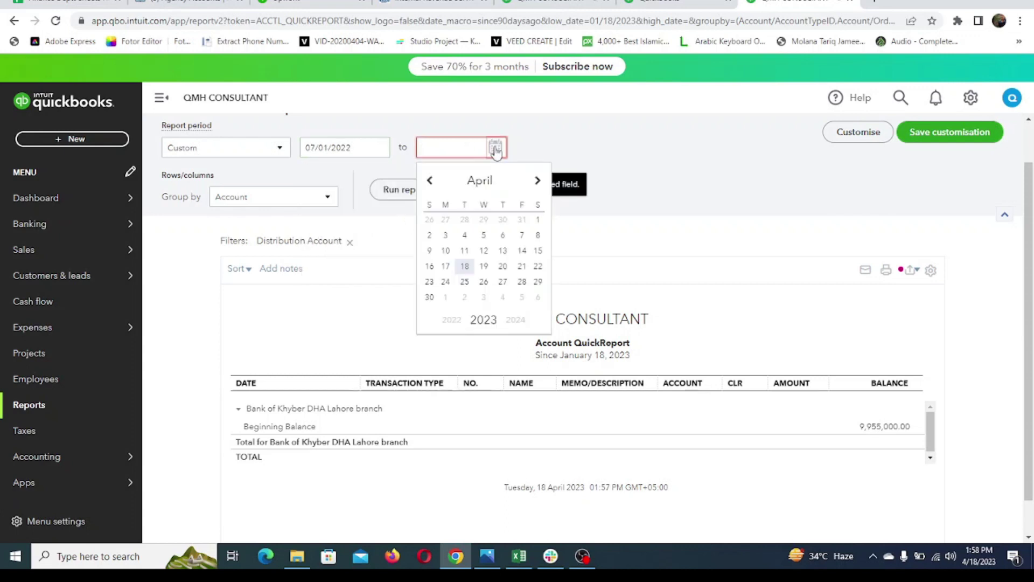
pyautogui.click(471, 267)
pyautogui.click(425, 195)
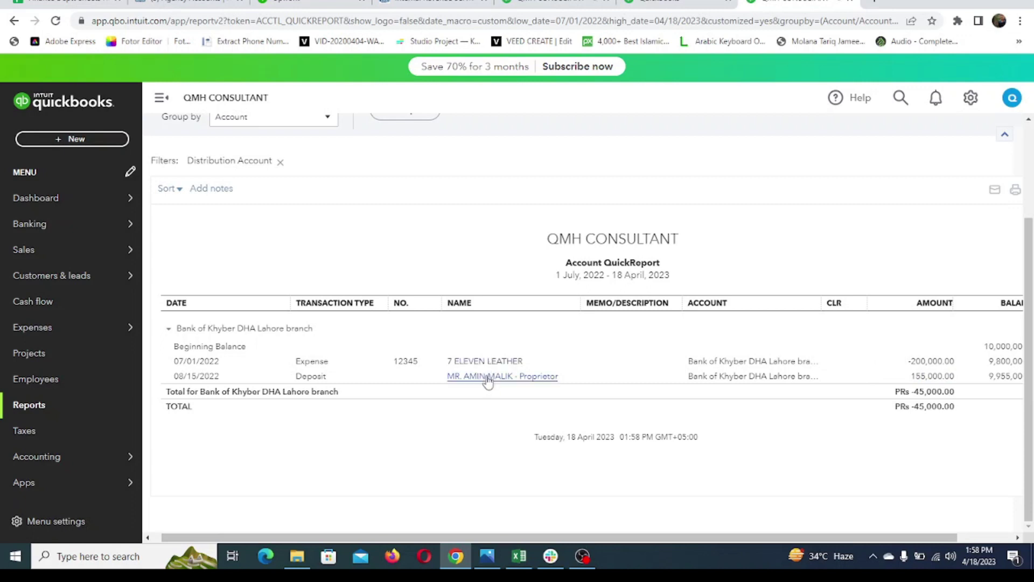
pyautogui.hscroll(2, 591, 366)
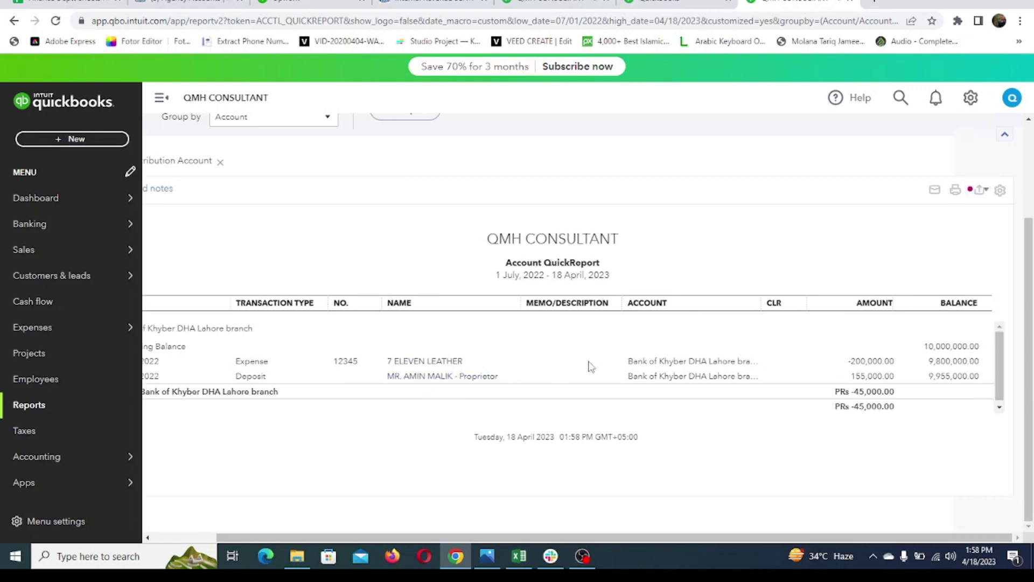
pyautogui.scroll(2, 657, 213)
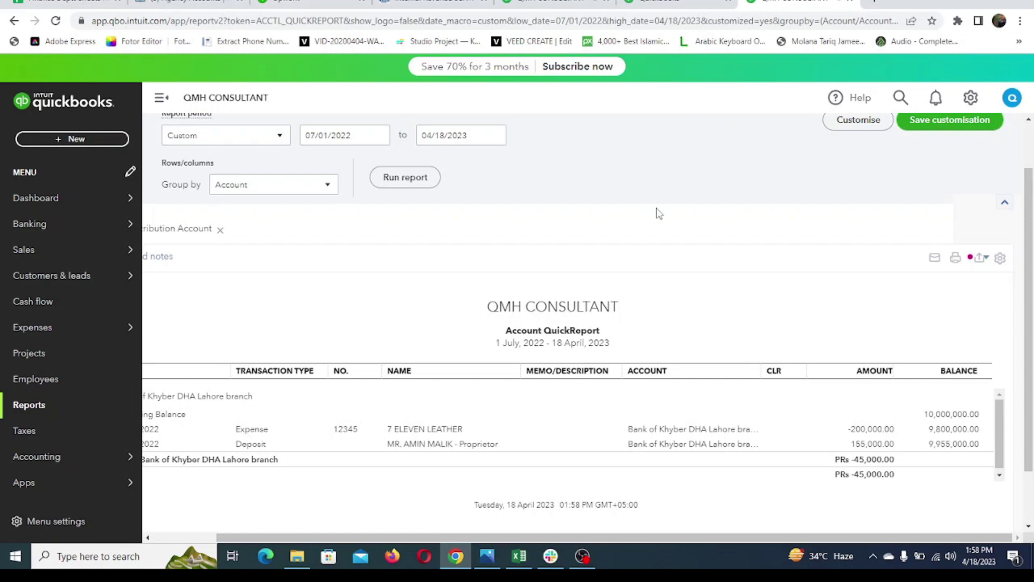